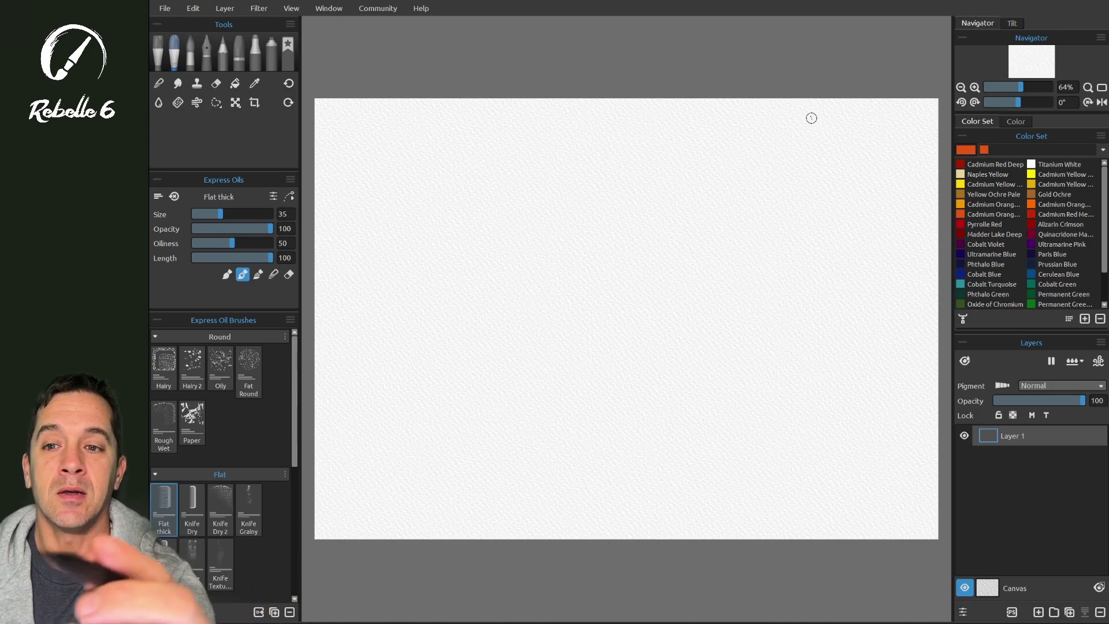
Step: Turn on View > Show > Grid so red dashed lines split the canvas into 8×4 cells
{"action": "left_click", "coordinate": [293, 9]}
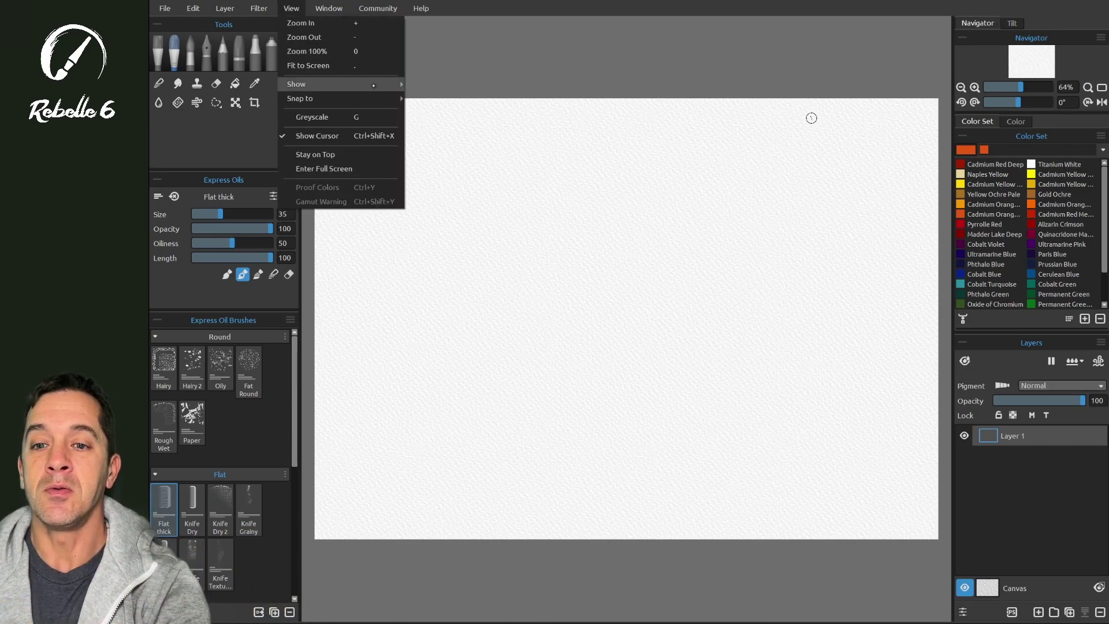
{"action": "mouse_move", "coordinate": [346, 83]}
{"action": "left_click", "coordinate": [447, 84]}
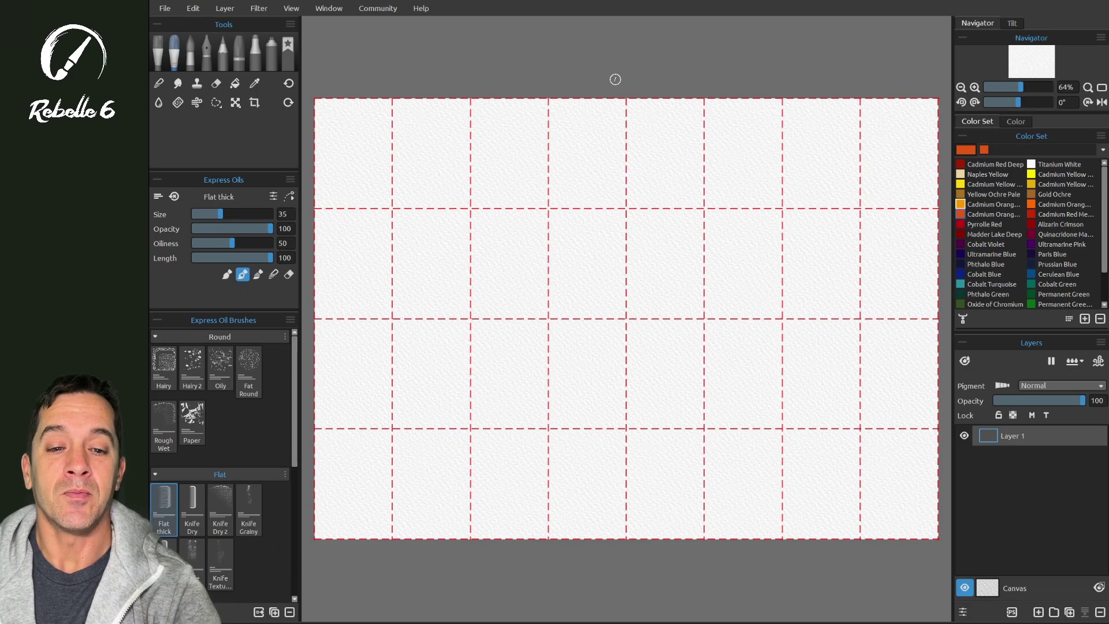
Step: Paint a vertical and a horizontal test stroke, then enable snapping to the grid
{"action": "left_click_drag", "start_coordinate": [706, 134], "coordinate": [704, 454]}
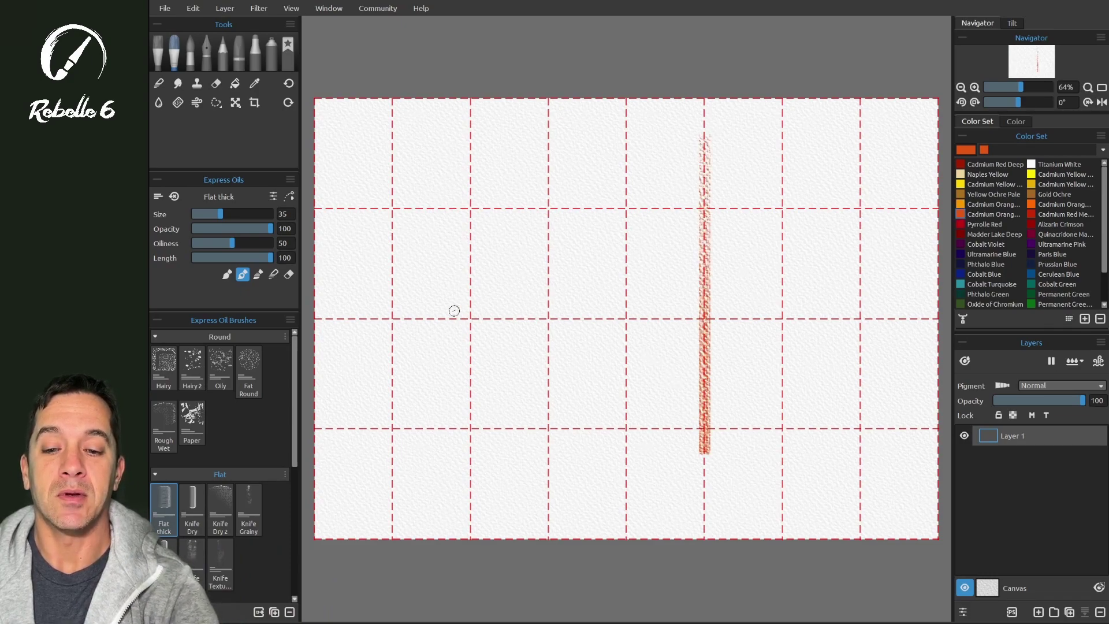
{"action": "left_click_drag", "start_coordinate": [444, 318], "coordinate": [883, 318]}
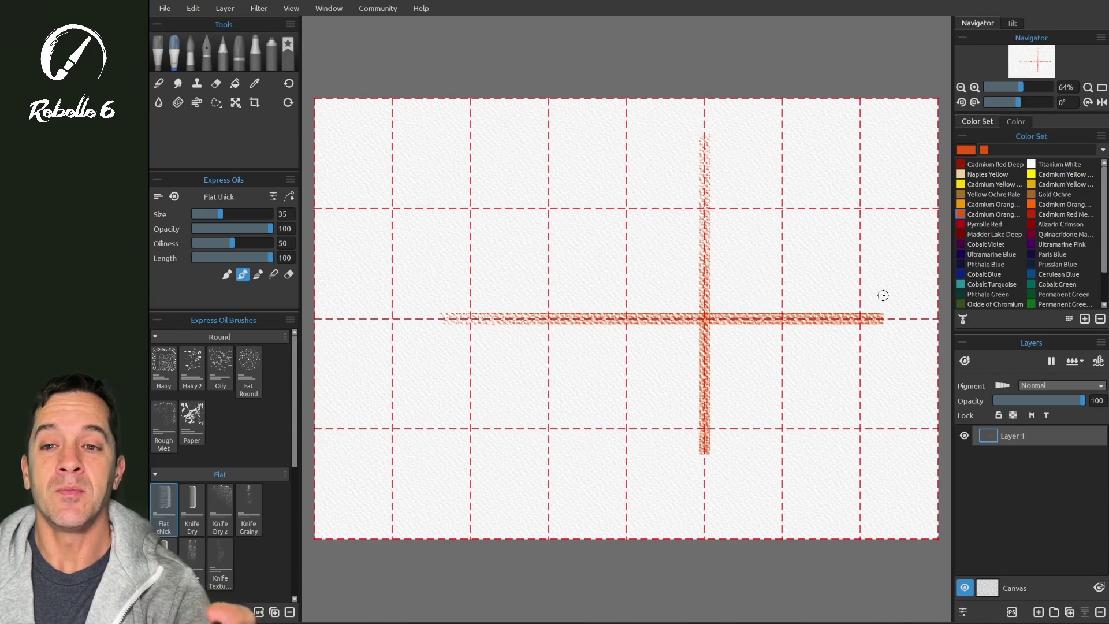
{"action": "left_click", "coordinate": [291, 8]}
{"action": "mouse_move", "coordinate": [352, 98]}
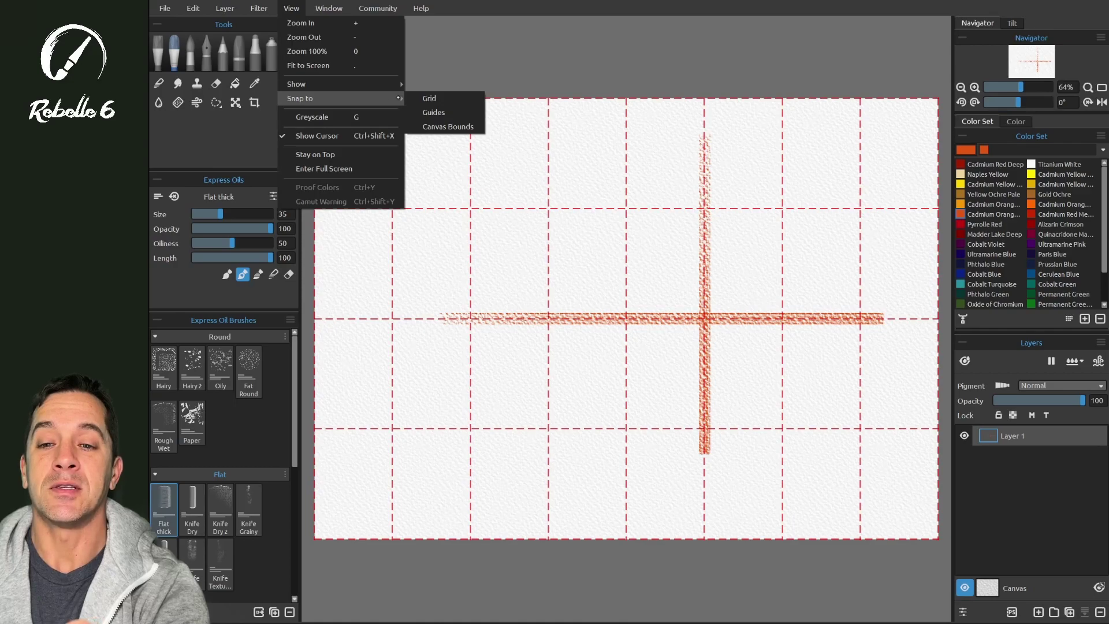
{"action": "left_click", "coordinate": [468, 98]}
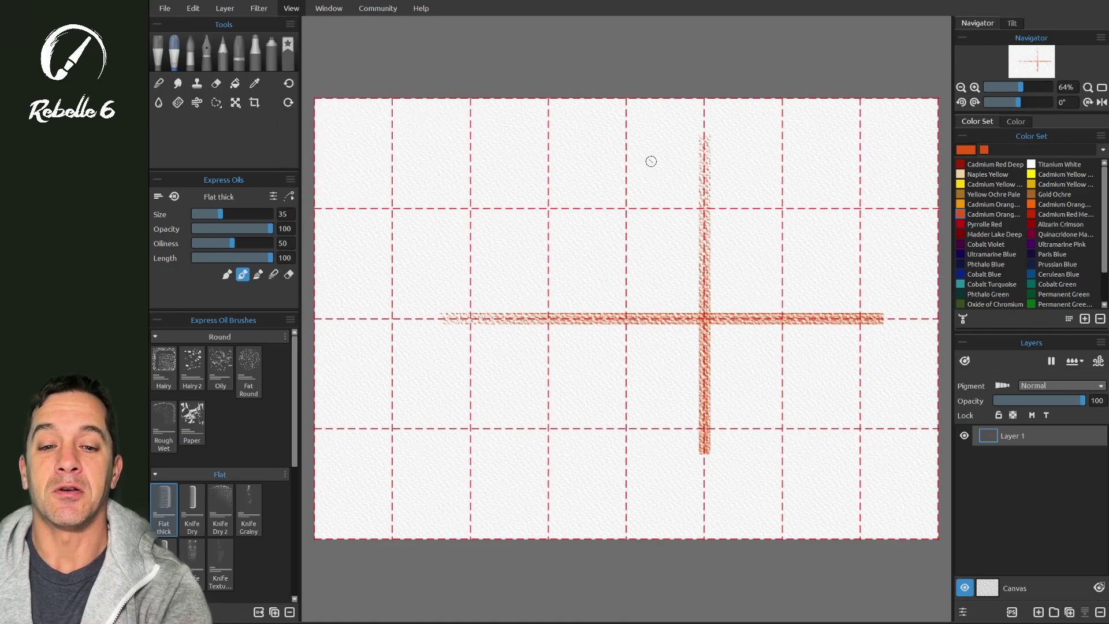
Step: Paint three freehand strokes to test grid snapping, then undo every stroke
{"action": "left_click_drag", "start_coordinate": [652, 157], "coordinate": [559, 279]}
{"action": "mouse_move", "coordinate": [624, 141]}
{"action": "left_mouse_down"}
{"action": "mouse_move", "coordinate": [626, 233]}
{"action": "mouse_move", "coordinate": [673, 306]}
{"action": "left_mouse_up"}
{"action": "left_click_drag", "start_coordinate": [664, 225], "coordinate": [628, 416]}
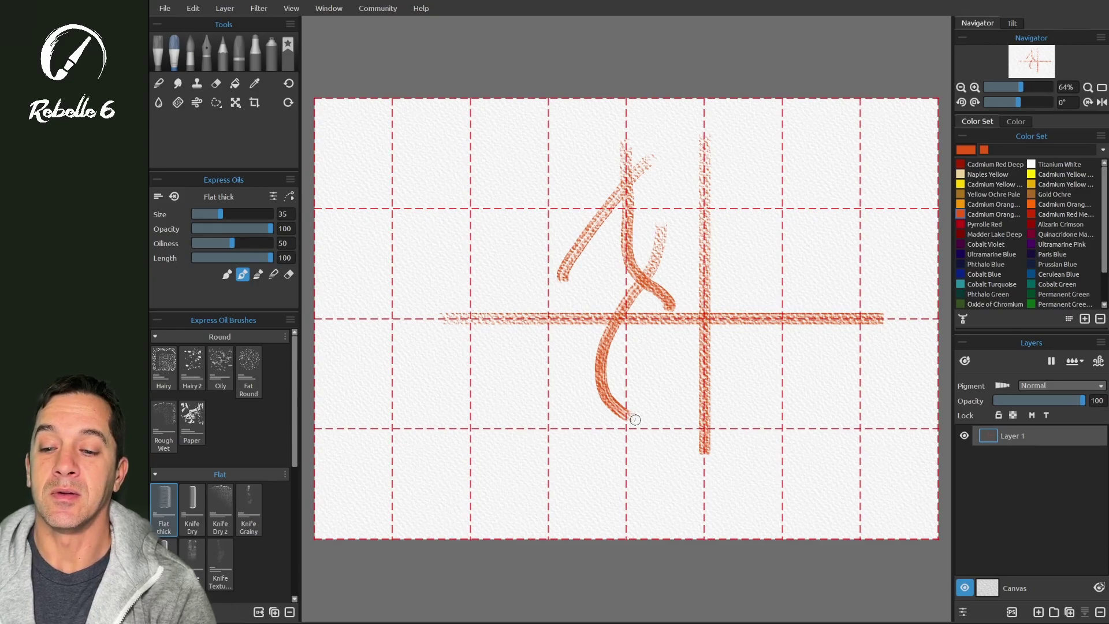
{"action": "key", "text": "ctrl+z"}
{"action": "key", "text": "ctrl+z"}
{"action": "key", "text": "ctrl+z"}
{"action": "key", "text": "ctrl+z"}
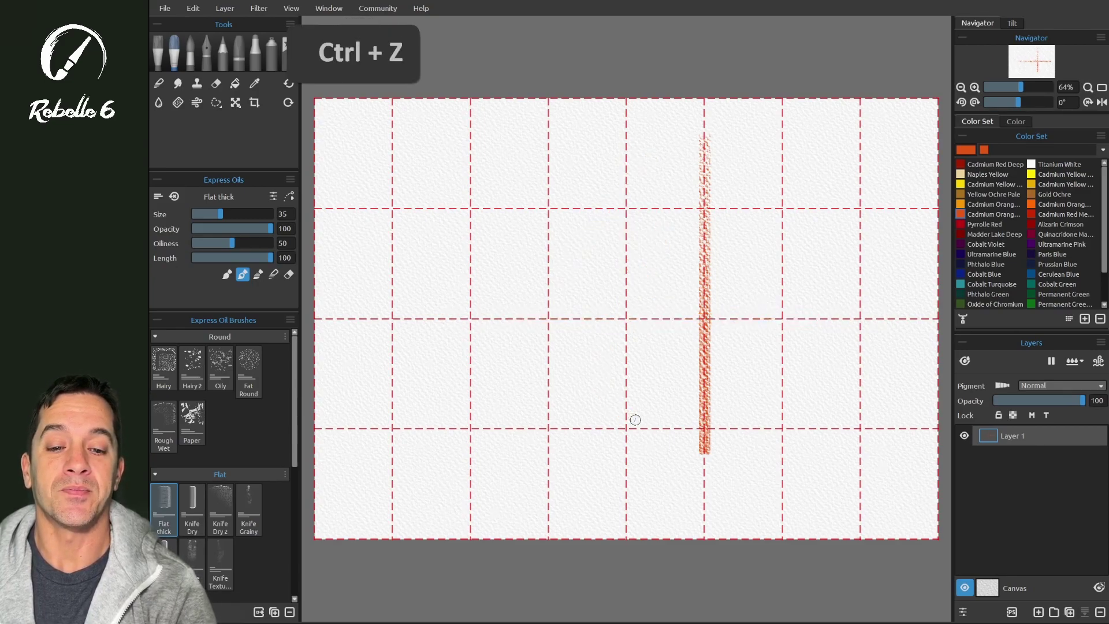
{"action": "key", "text": "ctrl+z"}
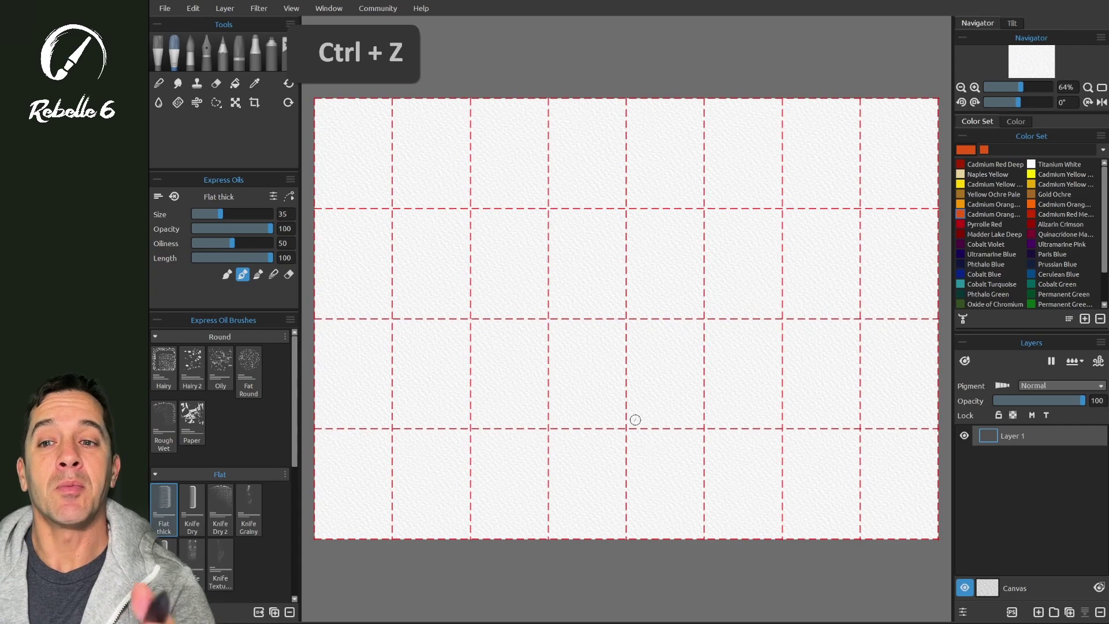
Step: Set the Grid & Guides even Vertical split to 3 in Preferences, giving 3 columns by 4 rows
{"action": "left_click", "coordinate": [193, 8]}
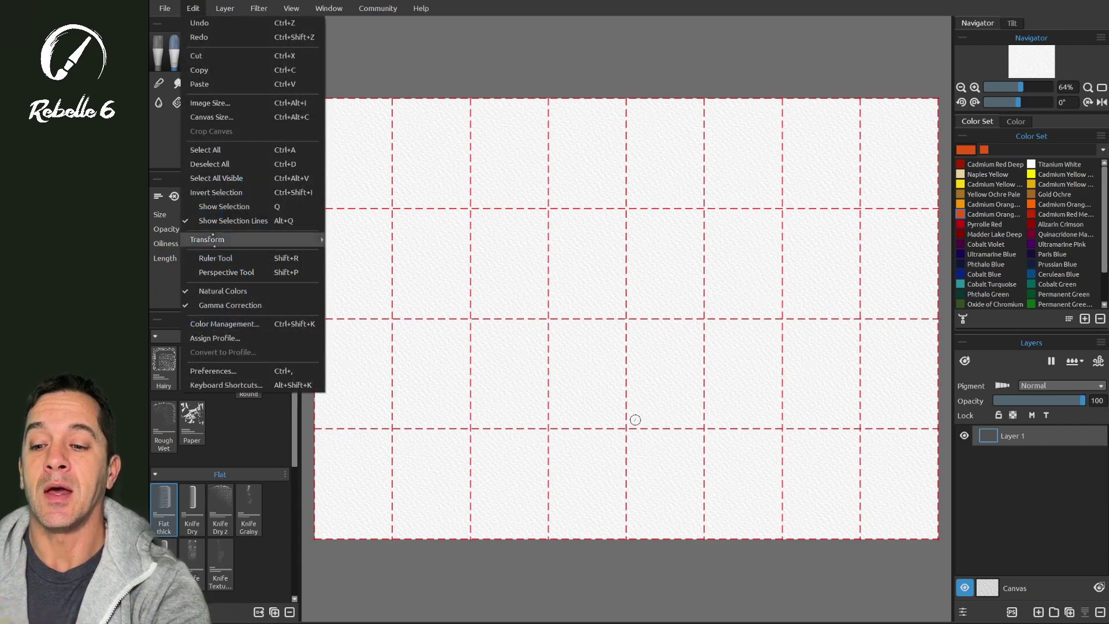
{"action": "left_click", "coordinate": [208, 366]}
{"action": "left_click", "coordinate": [480, 245]}
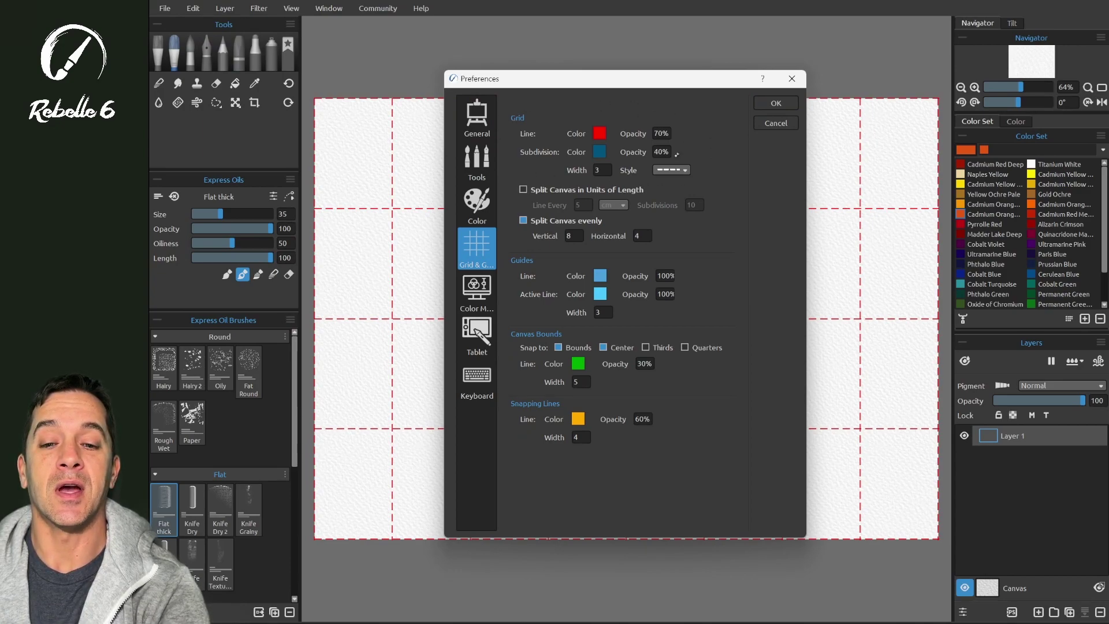
{"action": "left_click", "coordinate": [569, 235]}
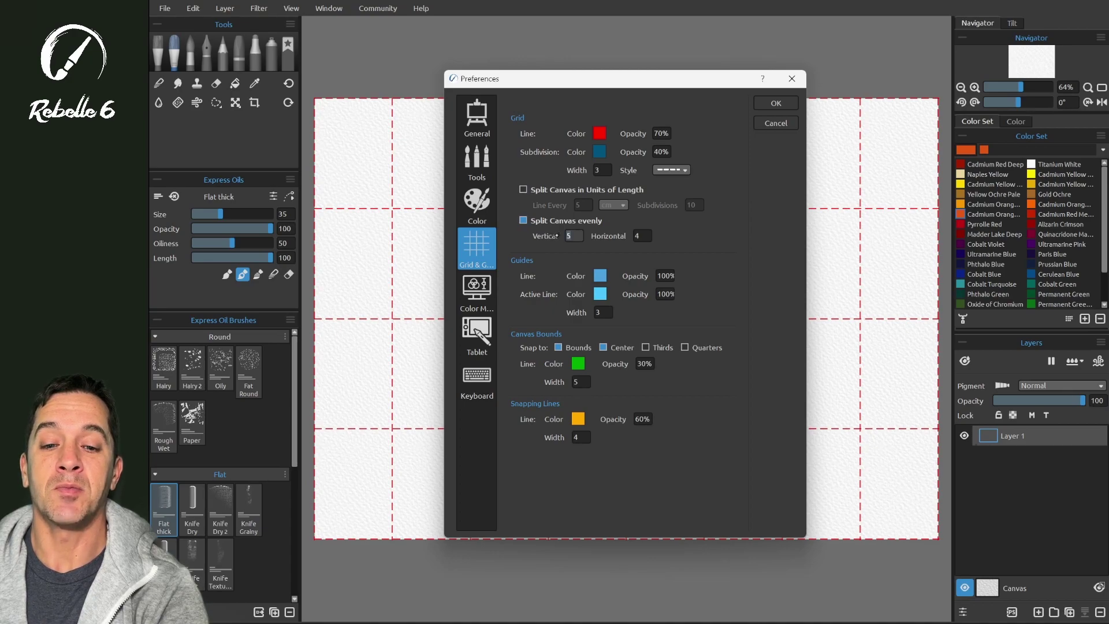
{"action": "type", "text": "3"}
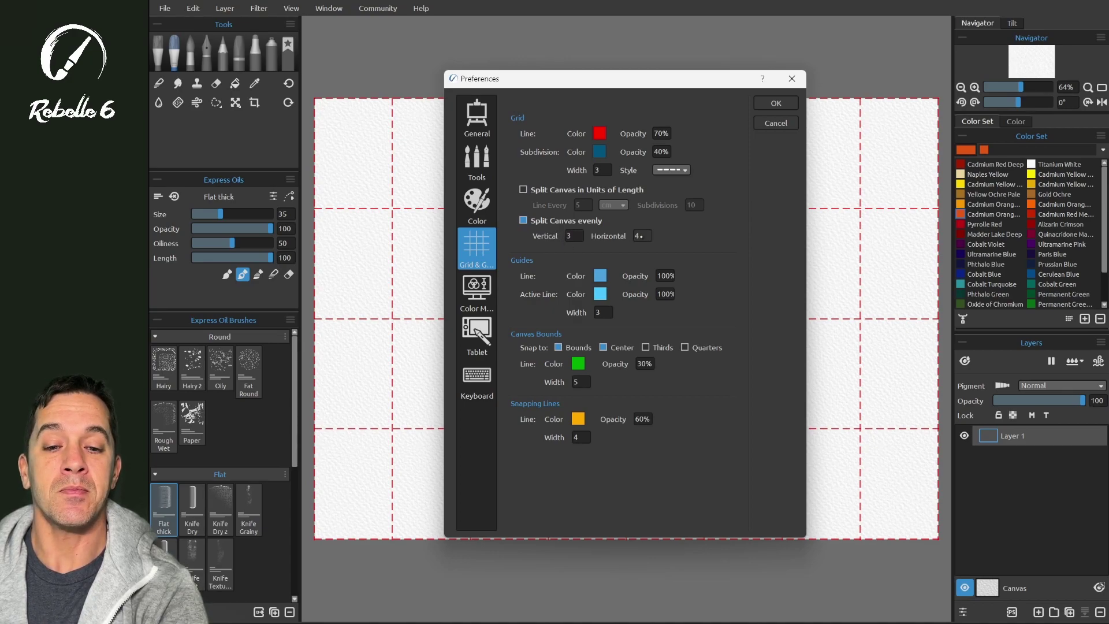
{"action": "left_click", "coordinate": [779, 101]}
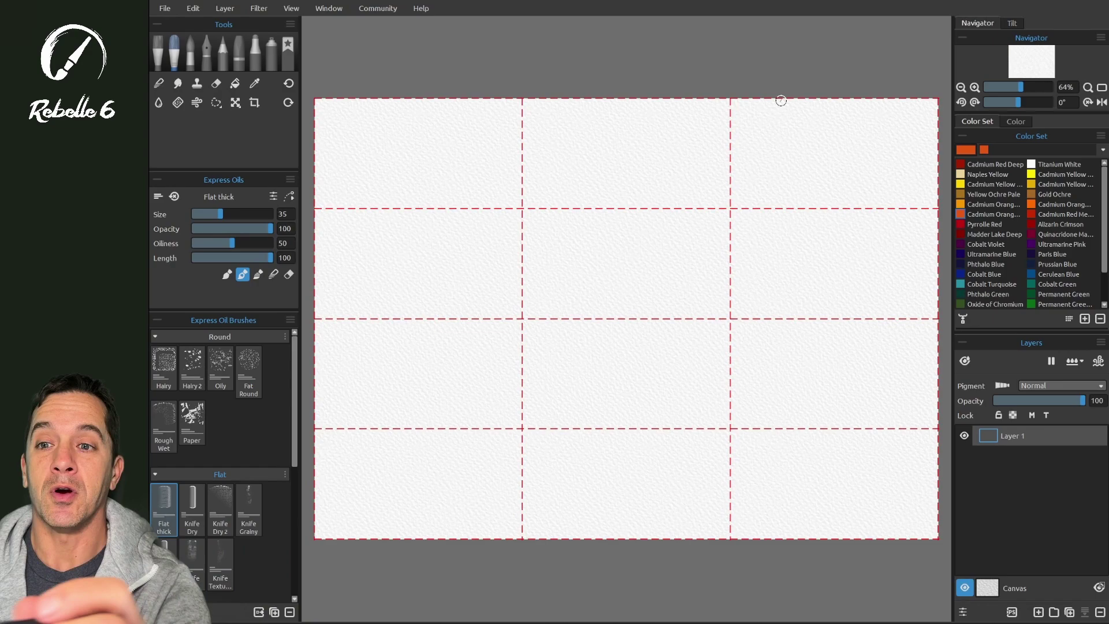
Step: Change the grid line style from dashed to solid in Grid & Guides preferences
{"action": "key", "text": "alt+e"}
{"action": "key", "text": "Up"}
{"action": "key", "text": "Up"}
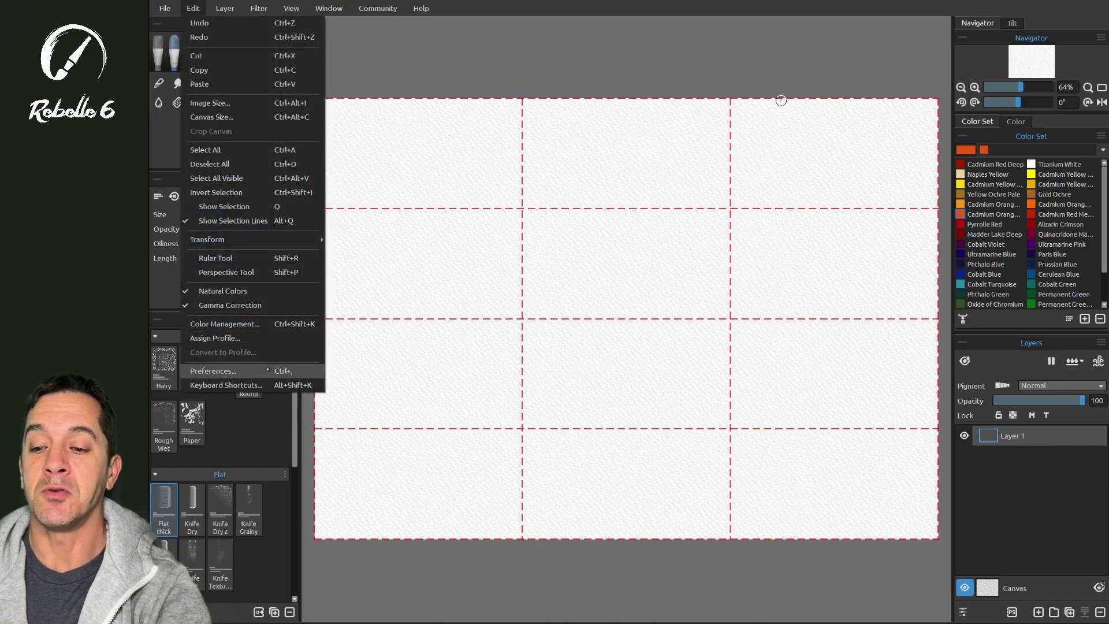
{"action": "key", "text": "Return"}
{"action": "left_click", "coordinate": [671, 169]}
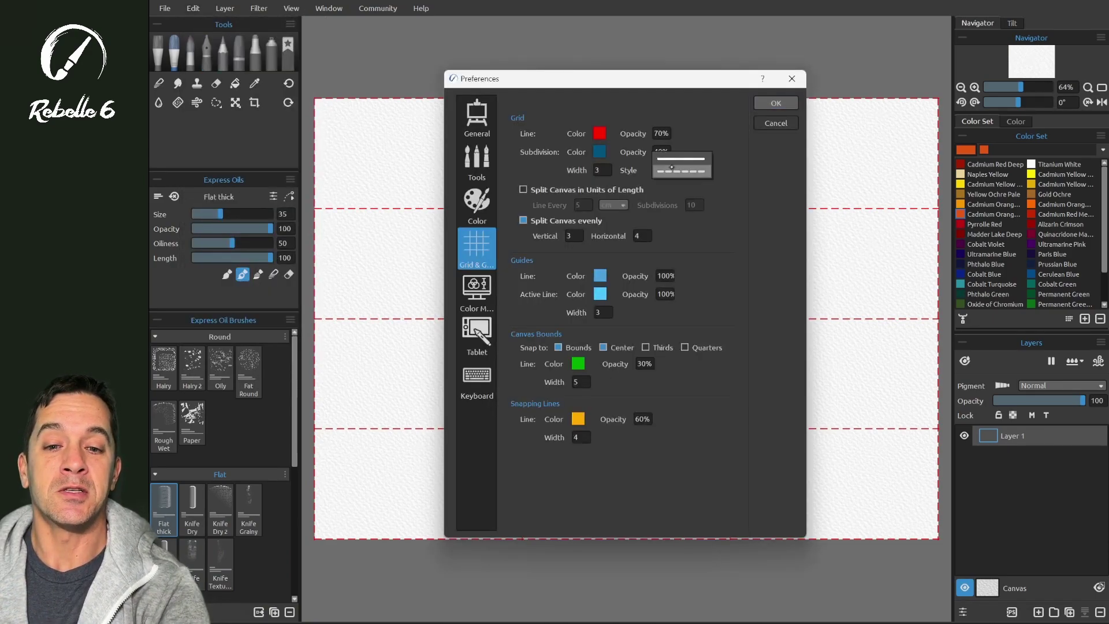
{"action": "left_click", "coordinate": [670, 157]}
{"action": "left_click", "coordinate": [785, 105]}
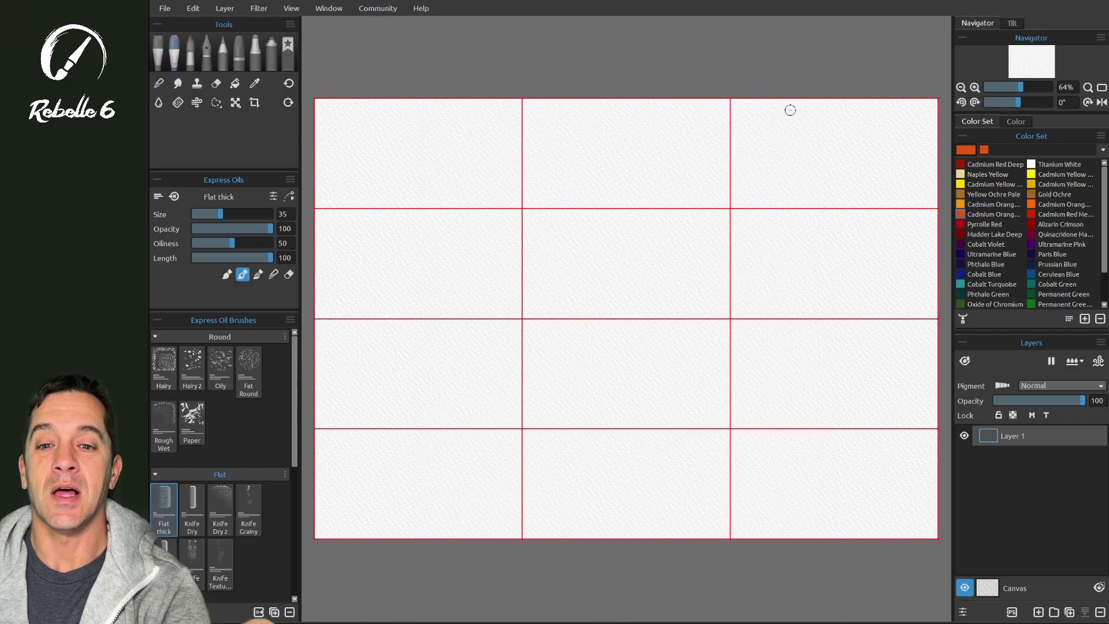
Step: Try splitting the canvas by units of length with a 100-pixel grid
{"action": "key", "text": "alt+e"}
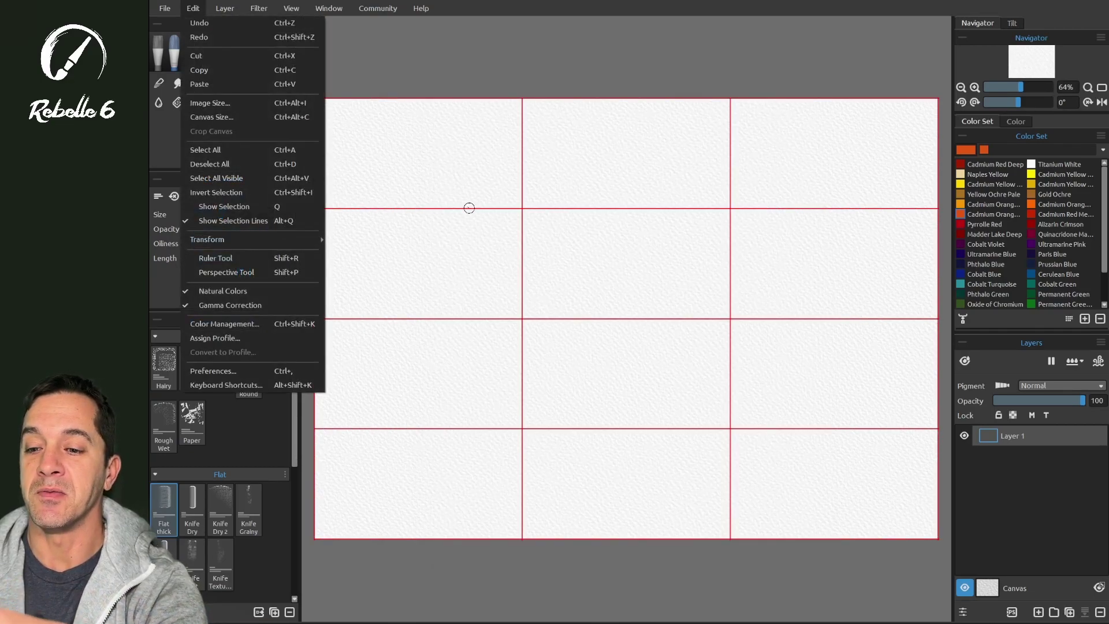
{"action": "key", "text": "Up"}
{"action": "key", "text": "Up"}
{"action": "key", "text": "Return"}
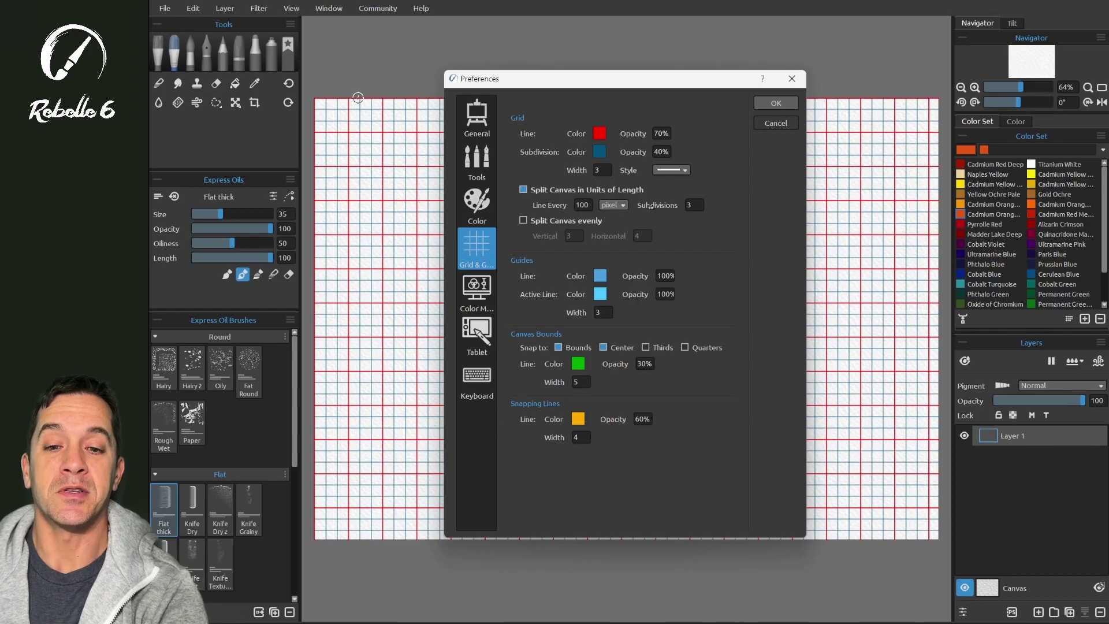
{"action": "left_click", "coordinate": [599, 133]}
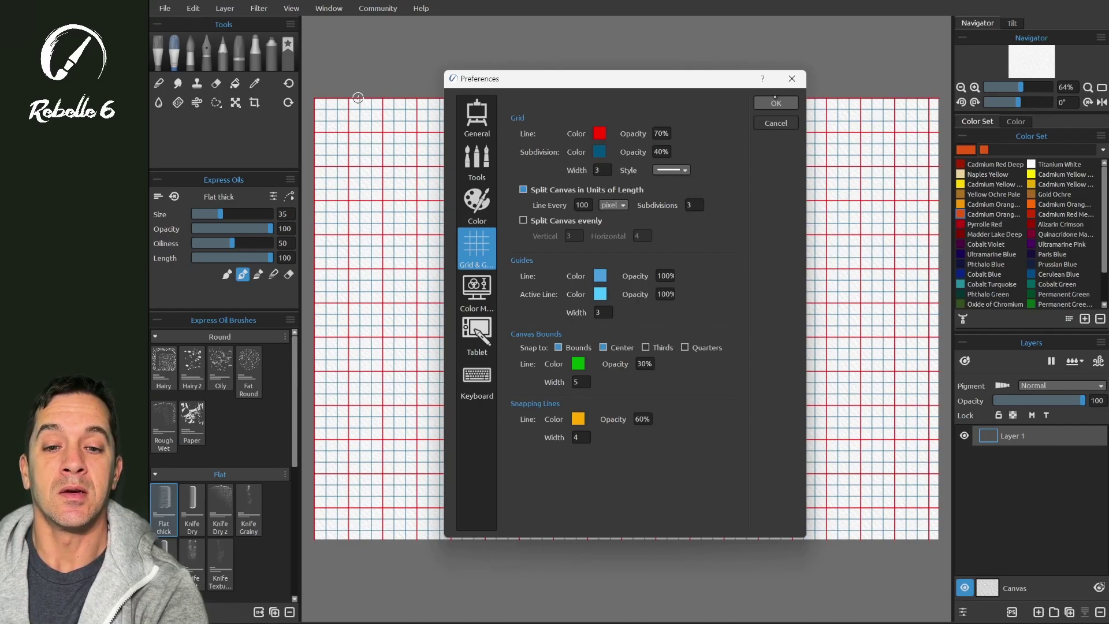
{"action": "left_click", "coordinate": [776, 103]}
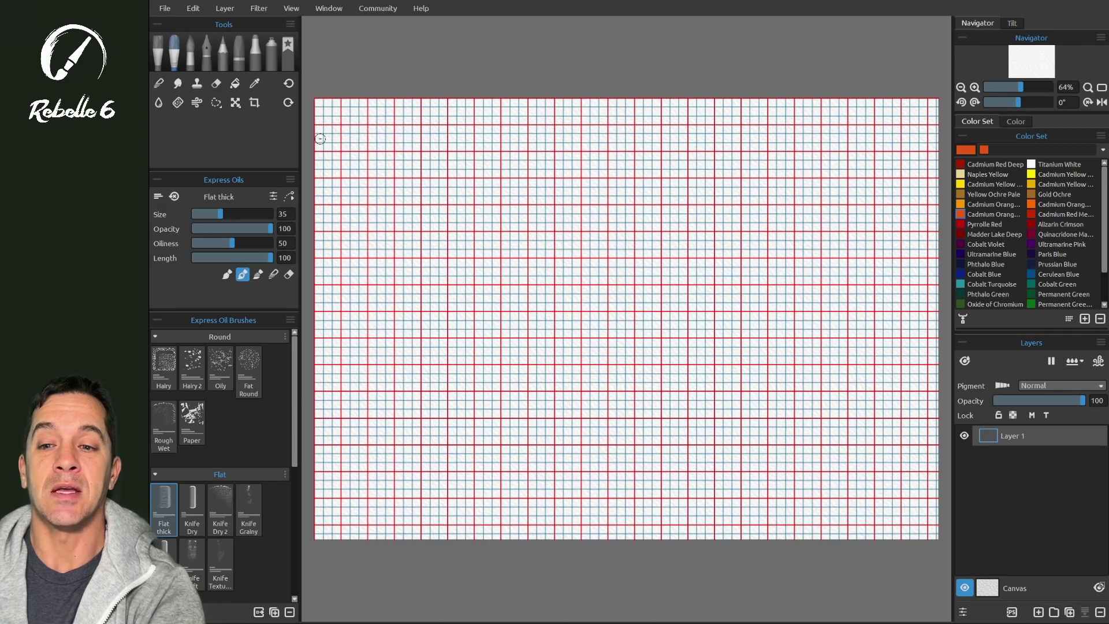
Step: Switch back to Split Canvas evenly, restoring the 3-by-4 grid
{"action": "key", "text": "ctrl+k"}
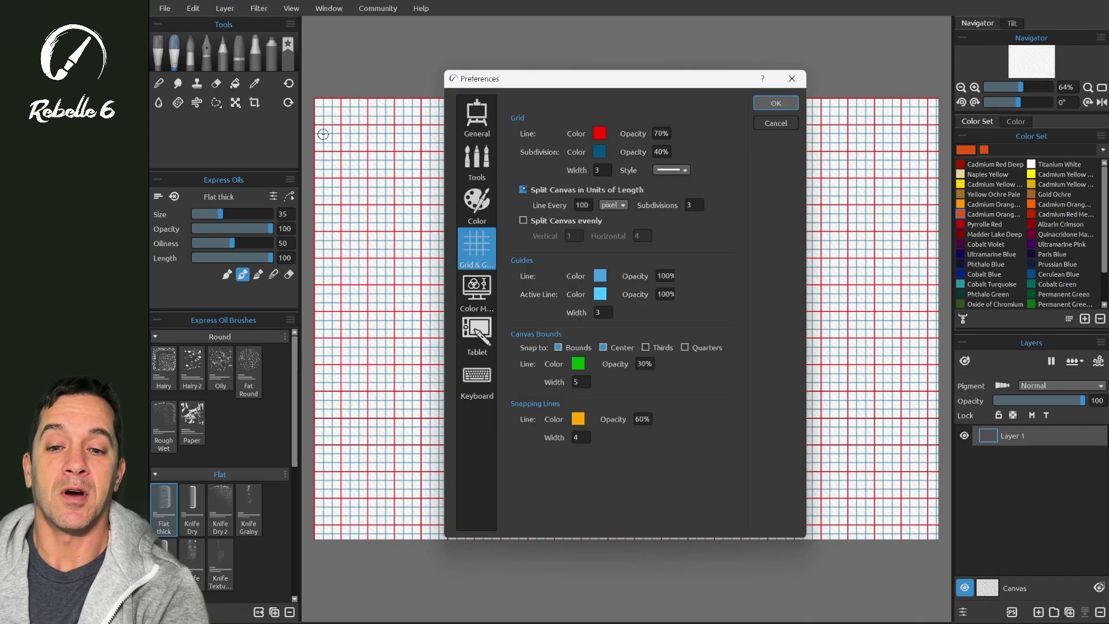
{"action": "left_click", "coordinate": [523, 189]}
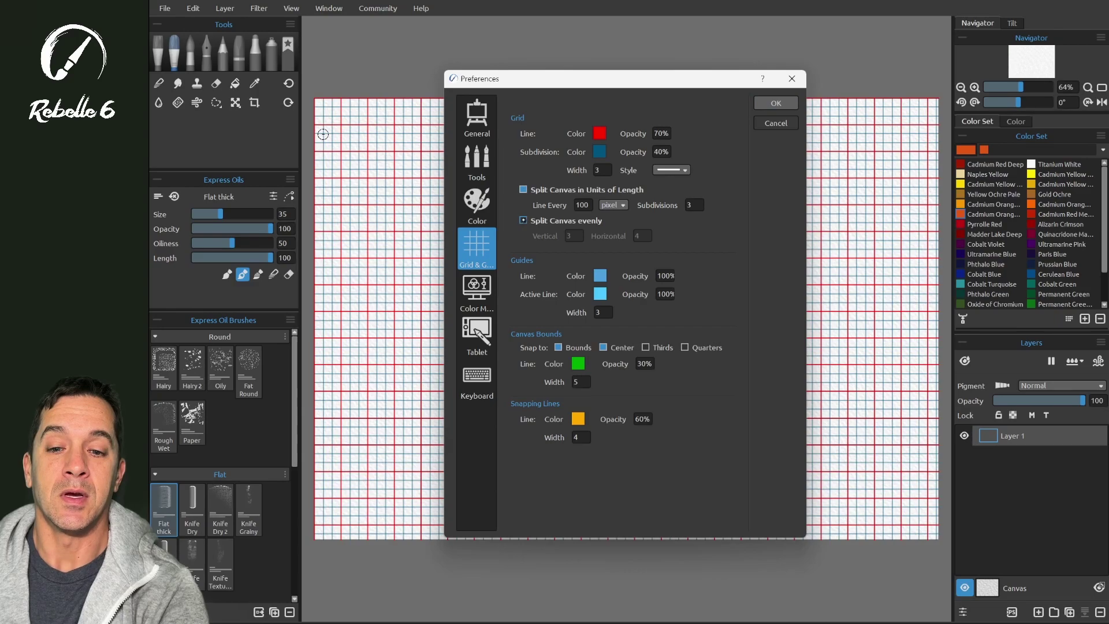
{"action": "left_click", "coordinate": [523, 220]}
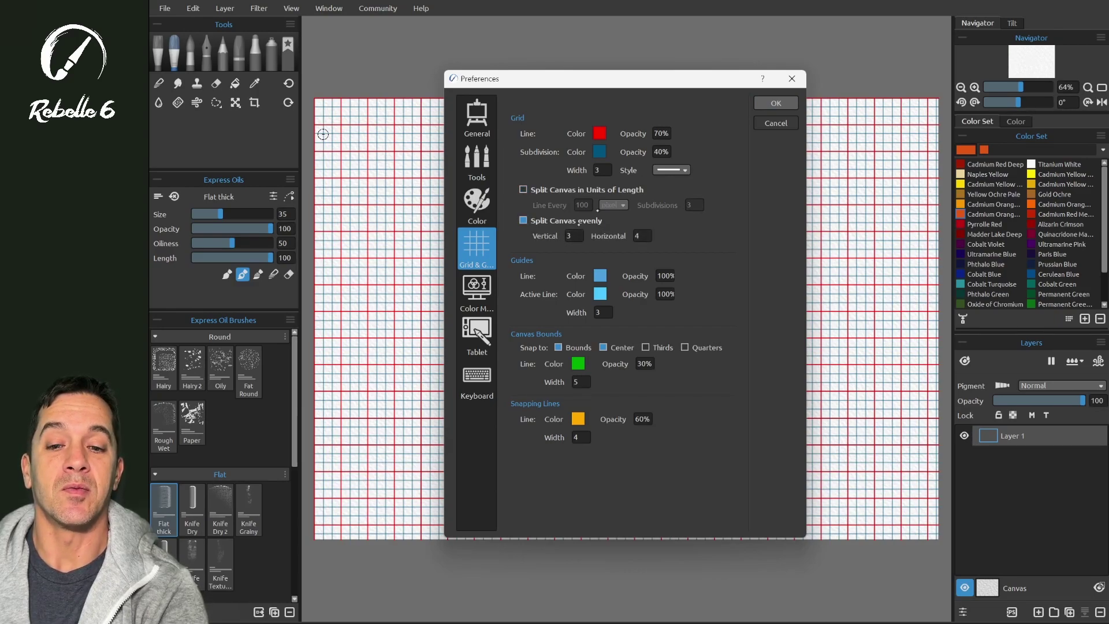
{"action": "left_click", "coordinate": [779, 102]}
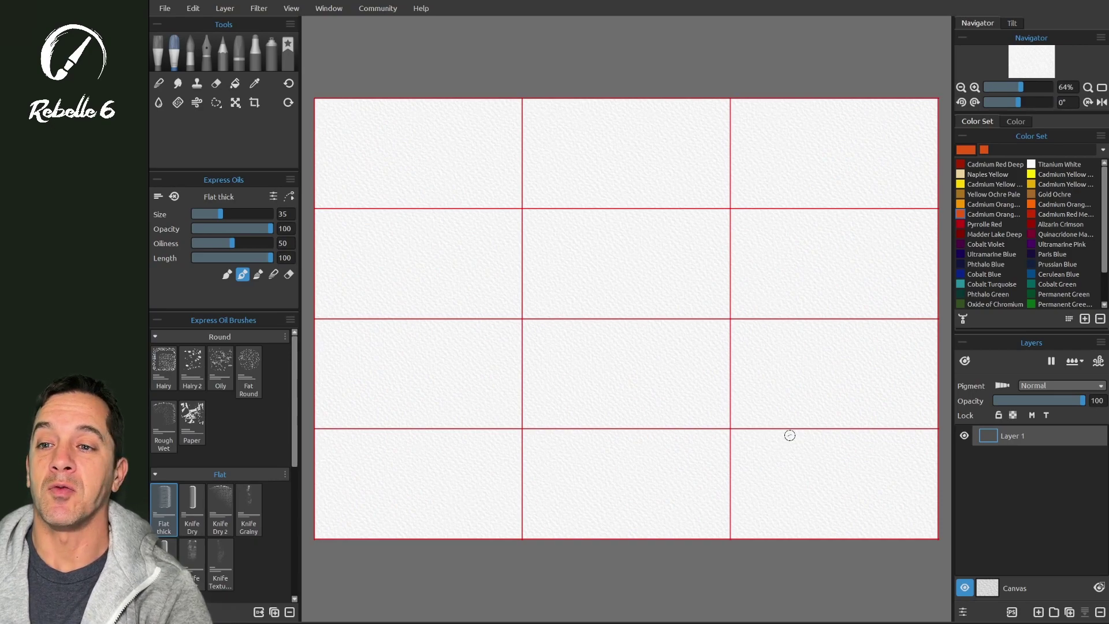
Step: Uncheck View > Show > Grid to hide the red grid
{"action": "left_click", "coordinate": [291, 8]}
{"action": "mouse_move", "coordinate": [323, 99]}
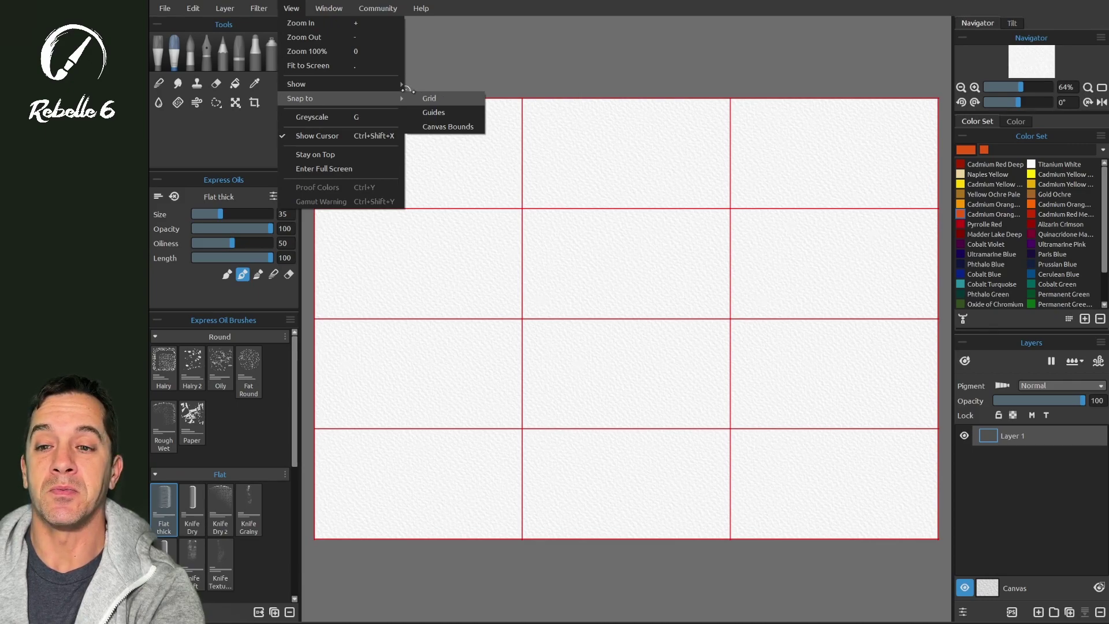
{"action": "mouse_move", "coordinate": [404, 87]}
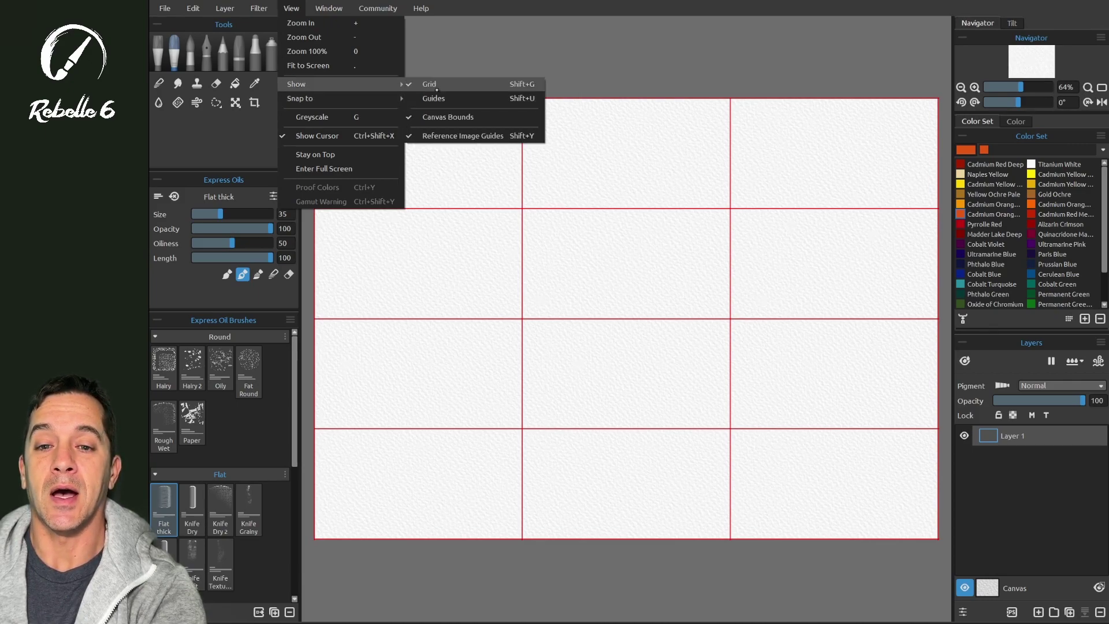
{"action": "left_click", "coordinate": [439, 84]}
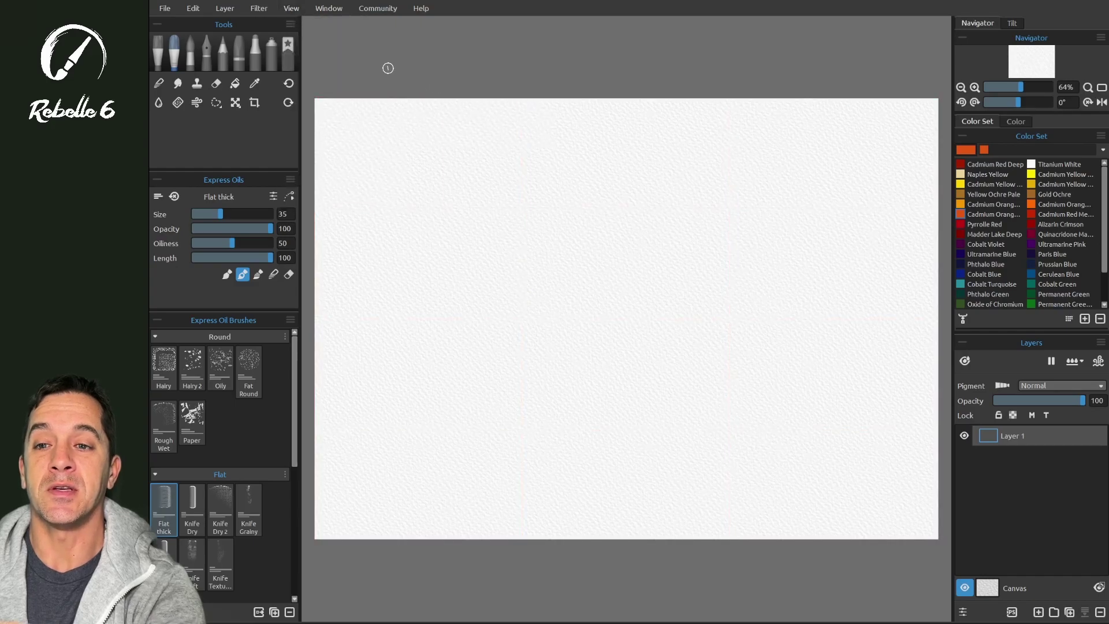
Step: Switch on guide display with Shift+U
{"action": "left_click", "coordinate": [291, 8]}
{"action": "mouse_move", "coordinate": [361, 86]}
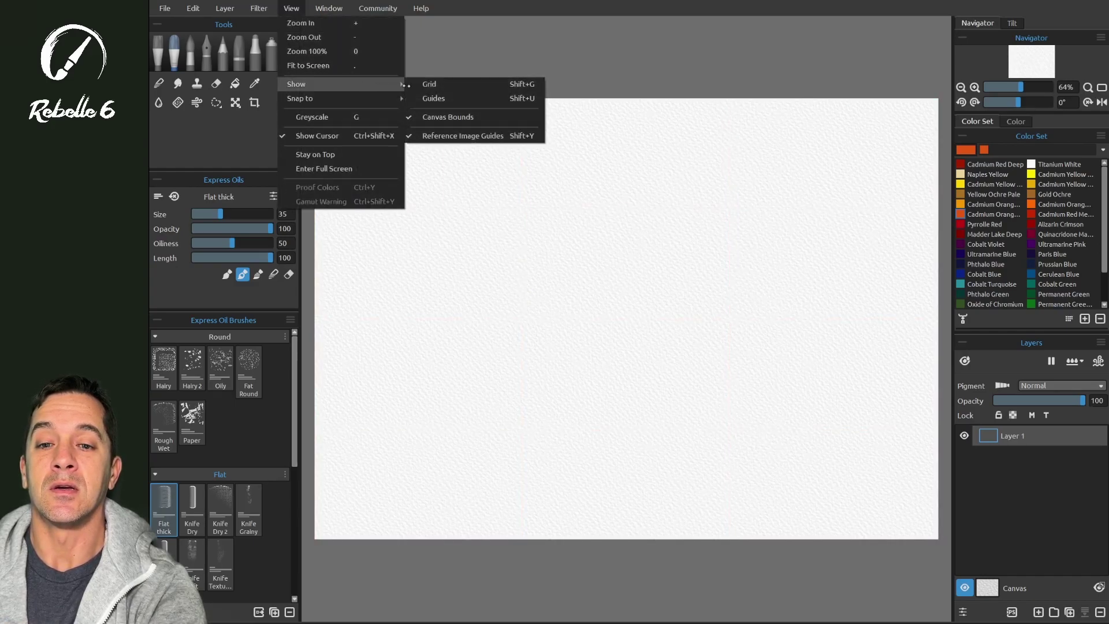
{"action": "left_click", "coordinate": [596, 167]}
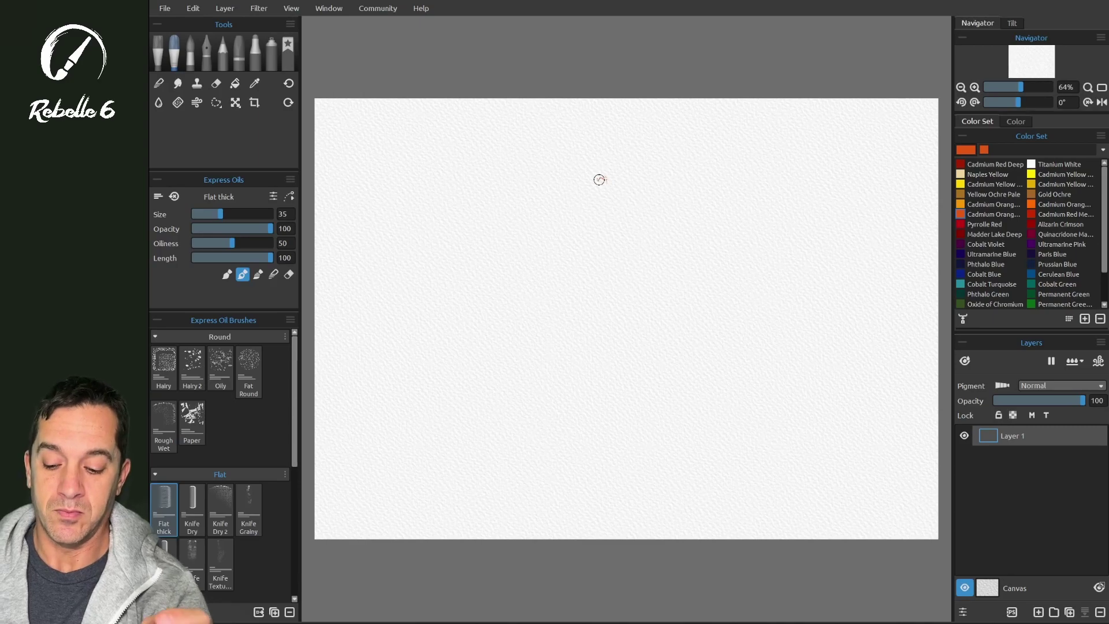
{"action": "key", "text": "shift+u"}
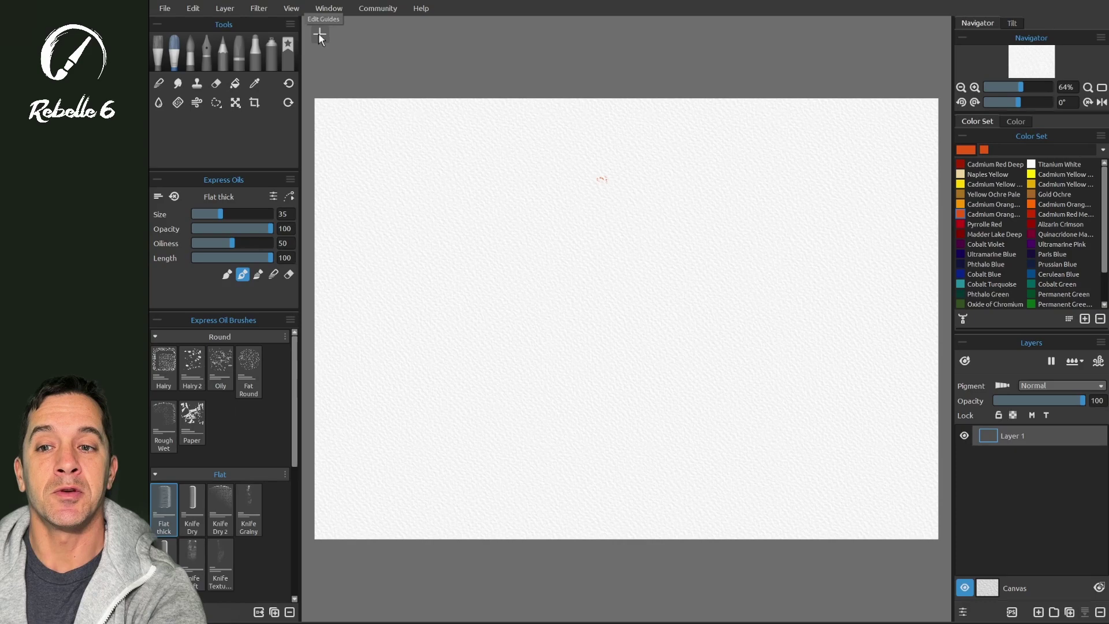
Step: Pull out vertical and horizontal guides, then draw two angled guide lines near the canvas middle
{"action": "left_click_drag", "start_coordinate": [317, 33], "coordinate": [306, 171]}
{"action": "left_click_drag", "start_coordinate": [305, 317], "coordinate": [306, 311]}
{"action": "scroll", "coordinate": [586, 364], "scroll_direction": "down", "scroll_amount": 2}
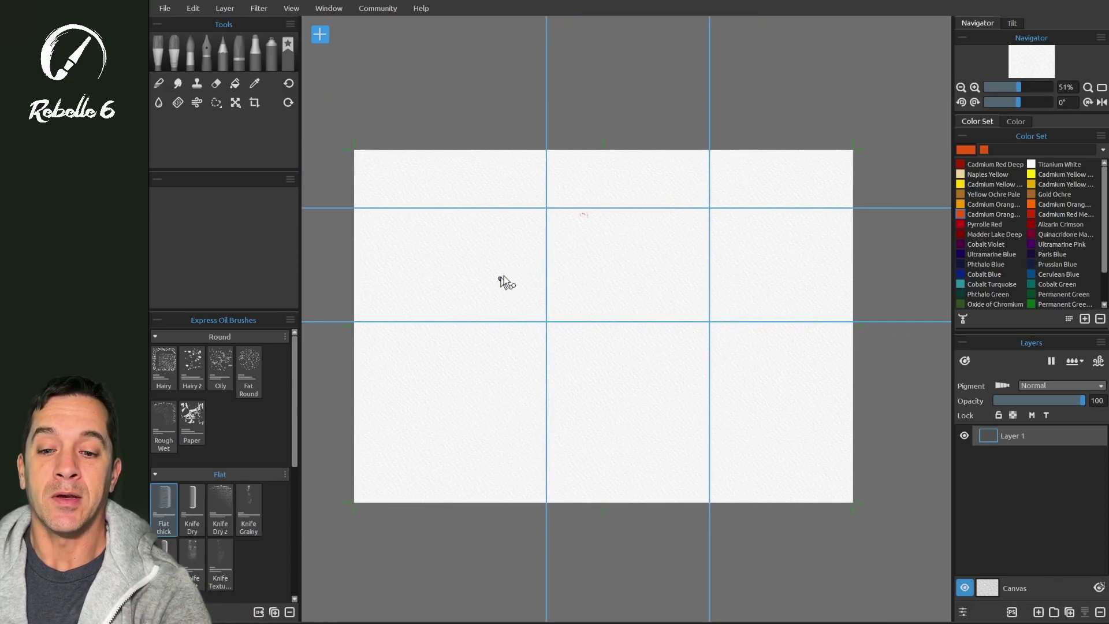
{"action": "left_click_drag", "start_coordinate": [523, 266], "coordinate": [632, 245]}
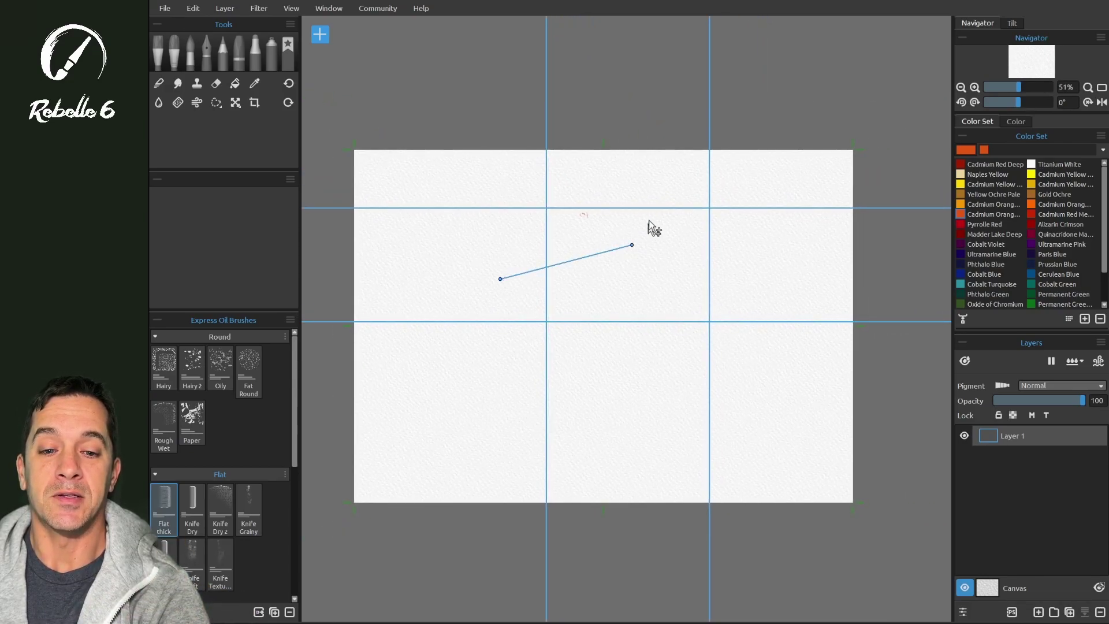
{"action": "mouse_move", "coordinate": [662, 285]}
{"action": "left_mouse_down"}
{"action": "mouse_move", "coordinate": [683, 241]}
{"action": "mouse_move", "coordinate": [684, 199]}
{"action": "mouse_move", "coordinate": [693, 198]}
{"action": "mouse_move", "coordinate": [688, 239]}
{"action": "mouse_move", "coordinate": [730, 238]}
{"action": "left_mouse_up"}
Step: Enable View > Snap to > Guides
{"action": "left_click", "coordinate": [291, 8]}
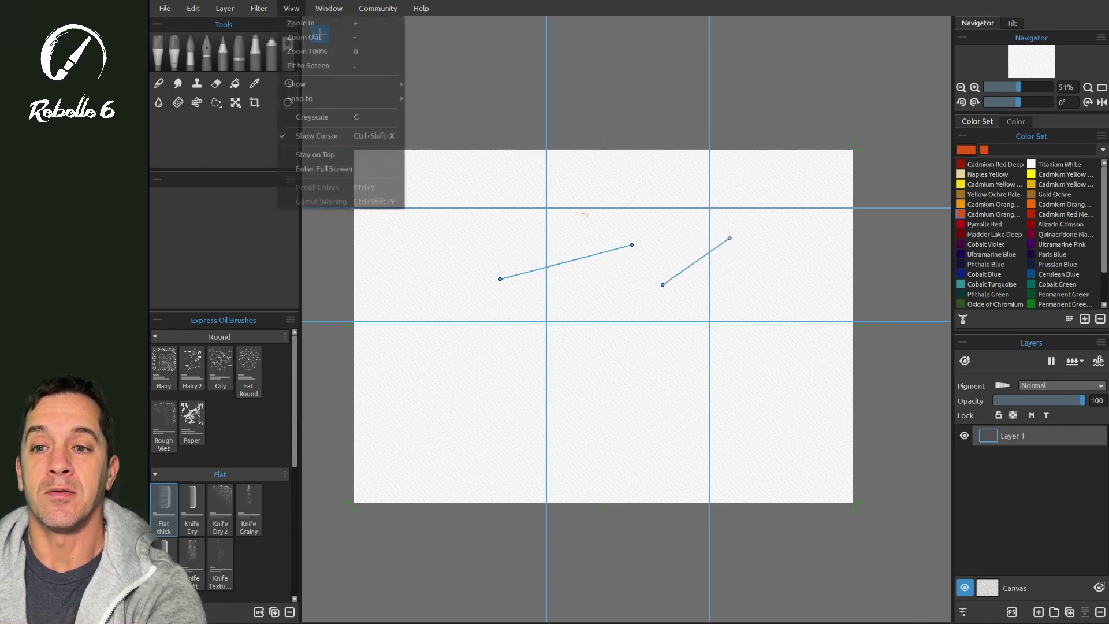
{"action": "mouse_move", "coordinate": [356, 99]}
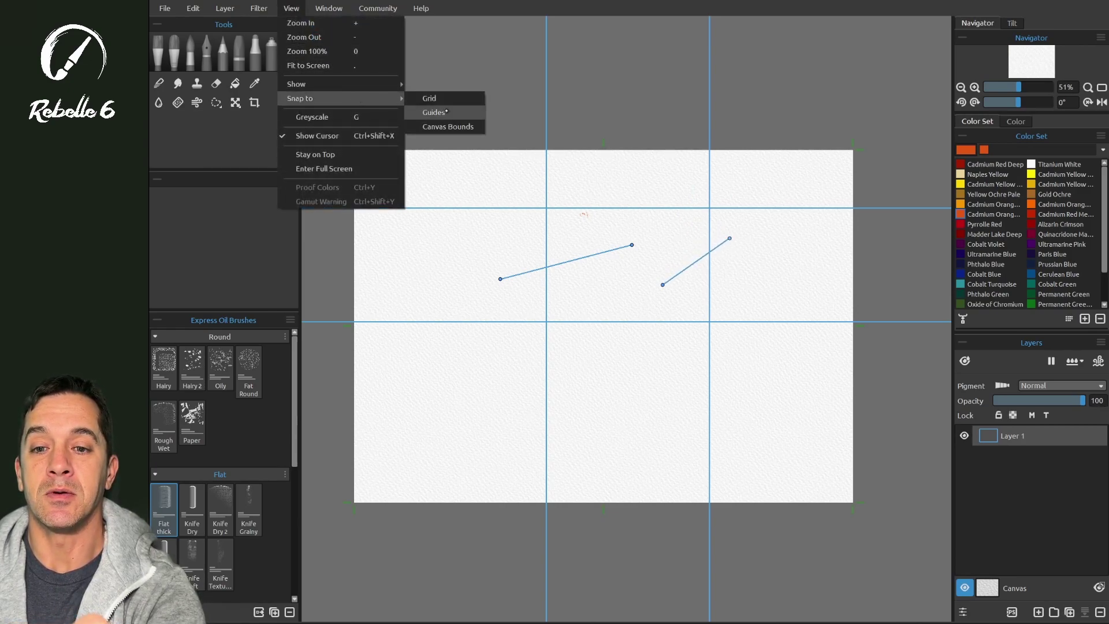
{"action": "left_click", "coordinate": [446, 111]}
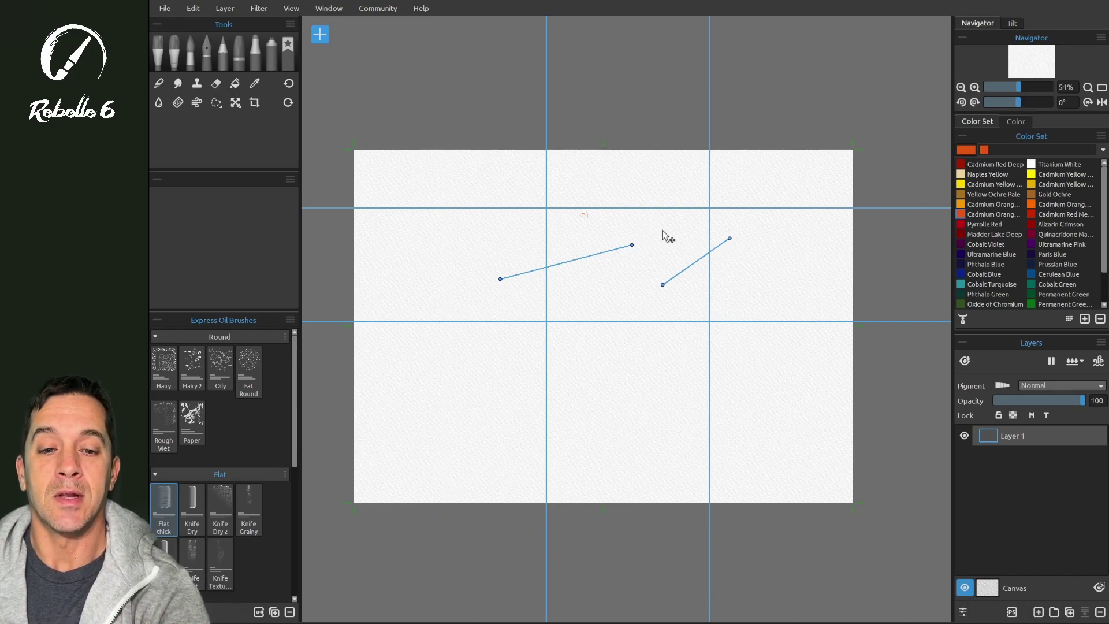
Step: Adjust the angled guide lines, deleting the extras to leave one diagonal, then exit guide editing
{"action": "left_click_drag", "start_coordinate": [667, 237], "coordinate": [546, 207]}
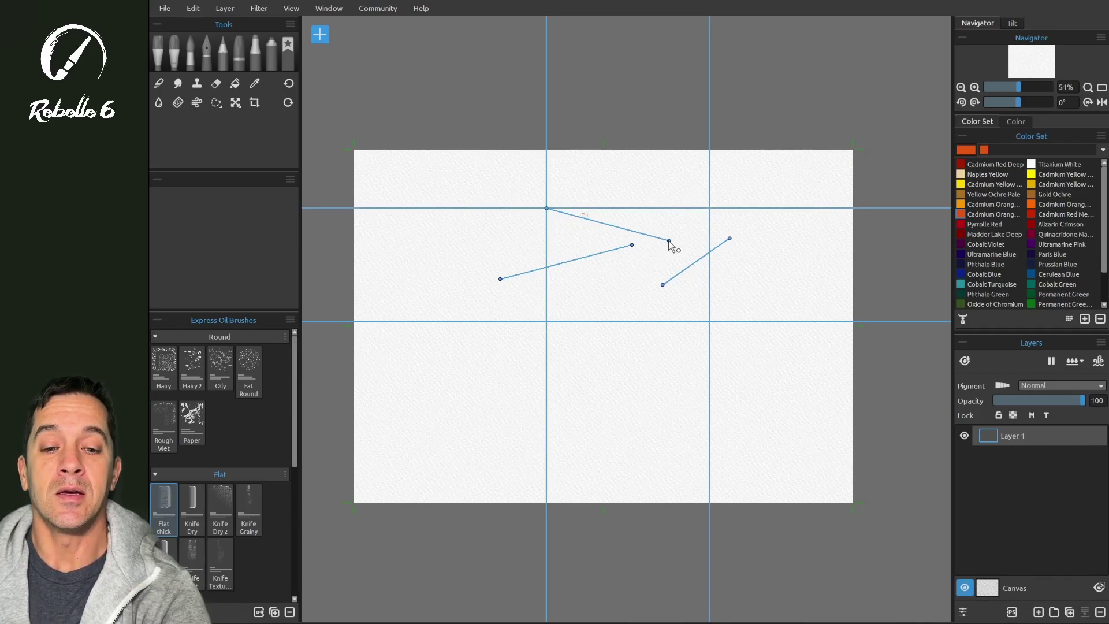
{"action": "left_click_drag", "start_coordinate": [668, 240], "coordinate": [610, 289]}
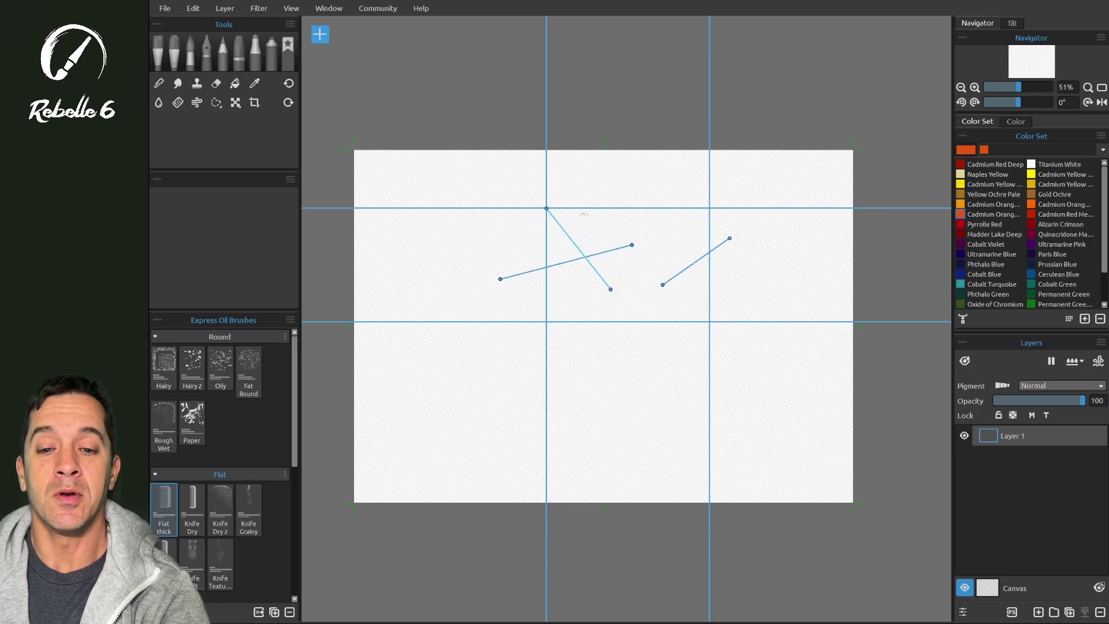
{"action": "left_click_drag", "start_coordinate": [552, 215], "coordinate": [477, 245]}
{"action": "left_click_drag", "start_coordinate": [544, 265], "coordinate": [617, 84]}
{"action": "left_click_drag", "start_coordinate": [572, 258], "coordinate": [905, 273]}
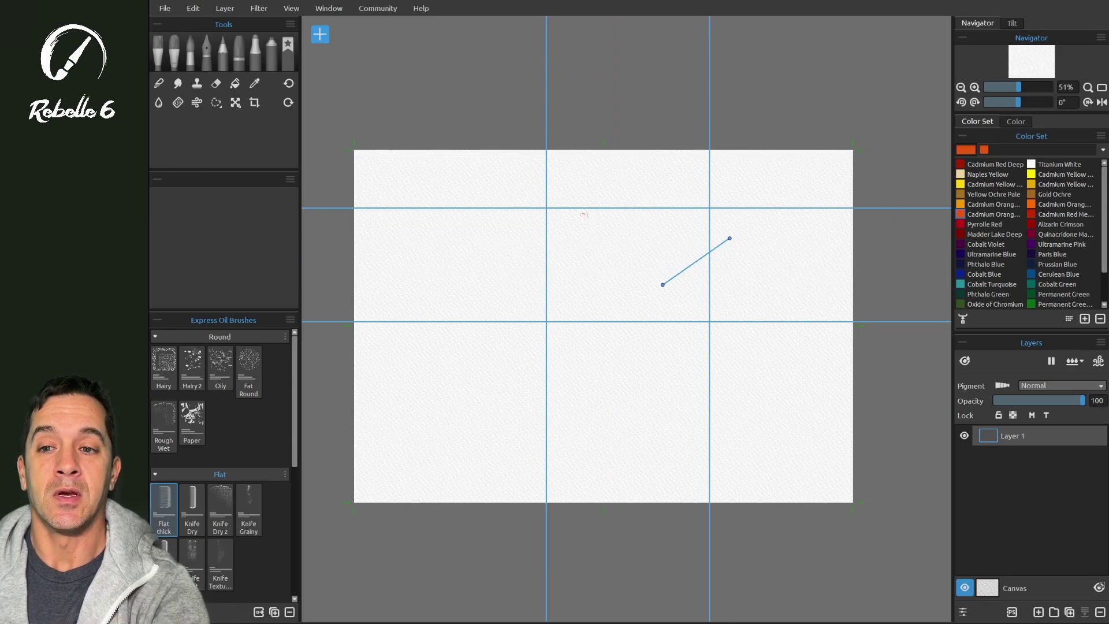
{"action": "left_click", "coordinate": [319, 35]}
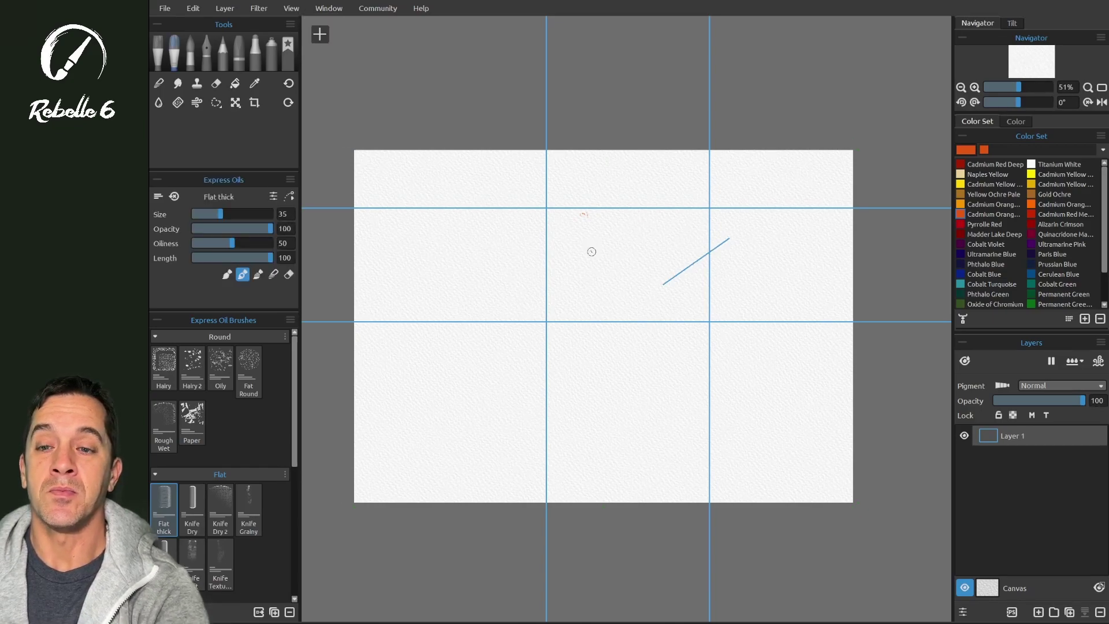
Step: Paint red test strokes along the horizontal, vertical and diagonal guides, then undo them
{"action": "left_click", "coordinate": [328, 8]}
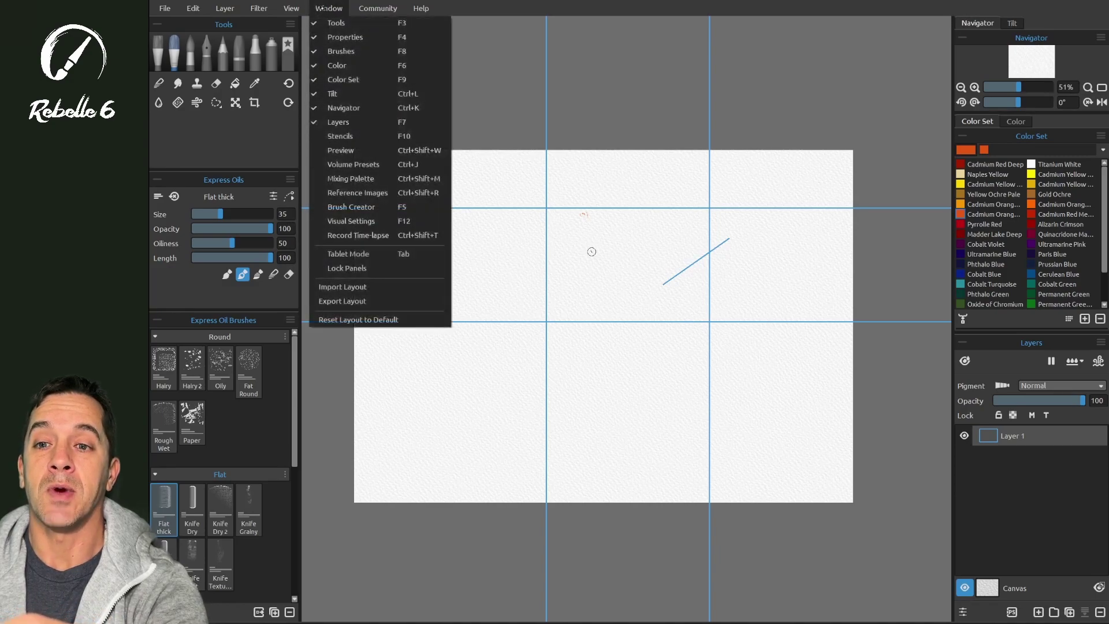
{"action": "mouse_move", "coordinate": [291, 8]}
{"action": "mouse_move", "coordinate": [335, 98]}
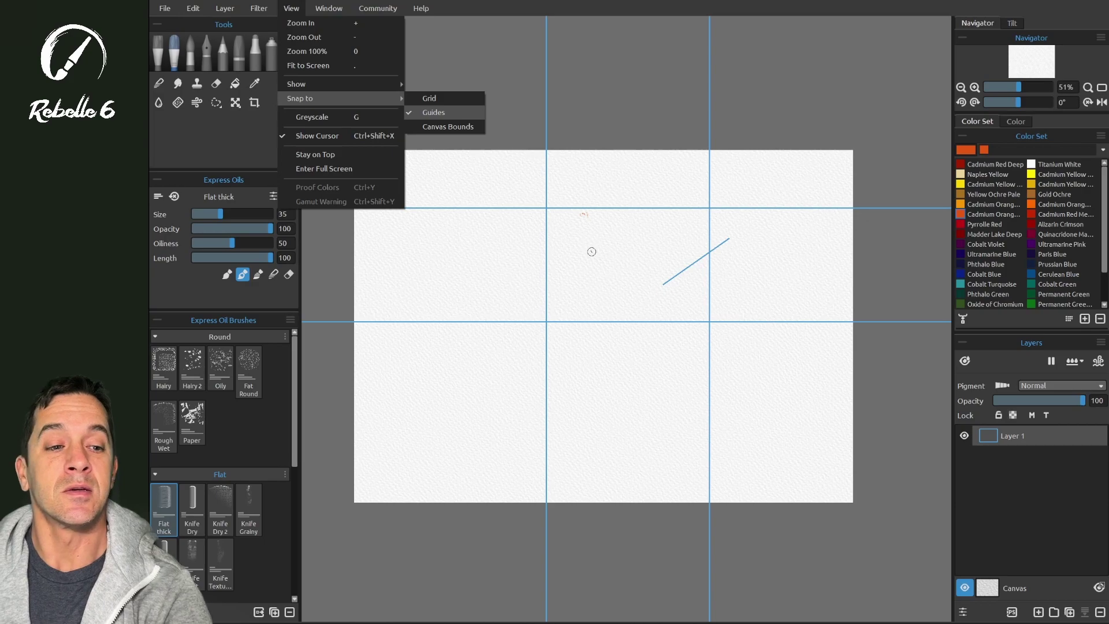
{"action": "key", "text": "ctrl+z"}
{"action": "mouse_move", "coordinate": [448, 207]}
{"action": "left_mouse_down"}
{"action": "mouse_move", "coordinate": [717, 203]}
{"action": "mouse_move", "coordinate": [825, 207]}
{"action": "left_mouse_up"}
{"action": "left_click_drag", "start_coordinate": [710, 163], "coordinate": [721, 464]}
{"action": "key", "text": "ctrl"}
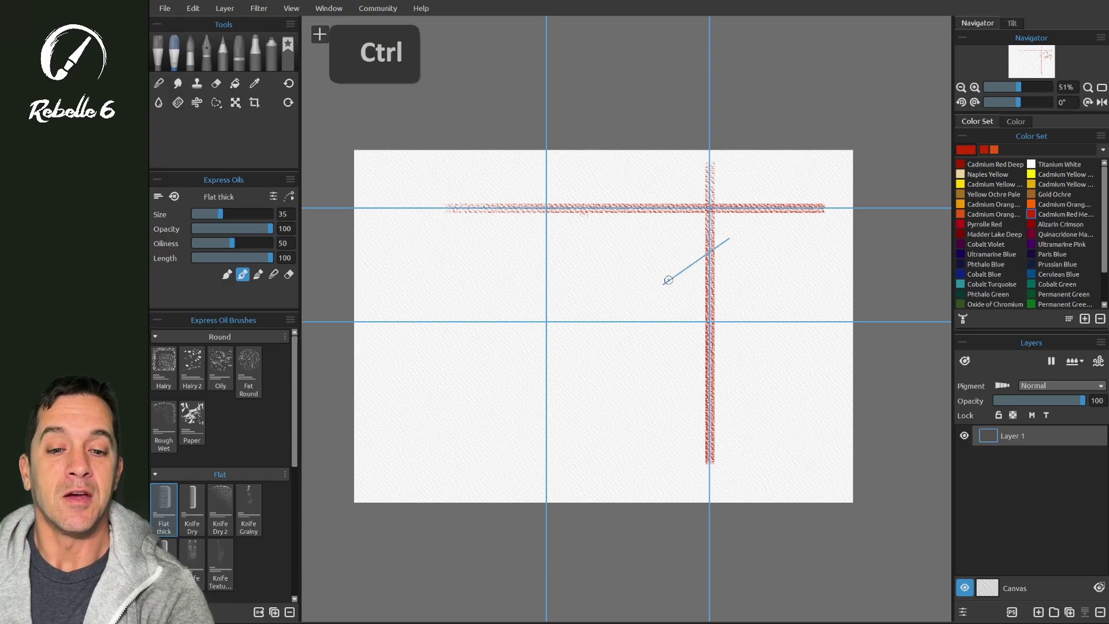
{"action": "mouse_move", "coordinate": [664, 282]}
{"action": "left_mouse_down"}
{"action": "mouse_move", "coordinate": [748, 237]}
{"action": "mouse_move", "coordinate": [768, 240]}
{"action": "mouse_move", "coordinate": [776, 278]}
{"action": "mouse_move", "coordinate": [800, 261]}
{"action": "mouse_move", "coordinate": [802, 282]}
{"action": "mouse_move", "coordinate": [823, 286]}
{"action": "mouse_move", "coordinate": [833, 268]}
{"action": "mouse_move", "coordinate": [814, 239]}
{"action": "left_mouse_up"}
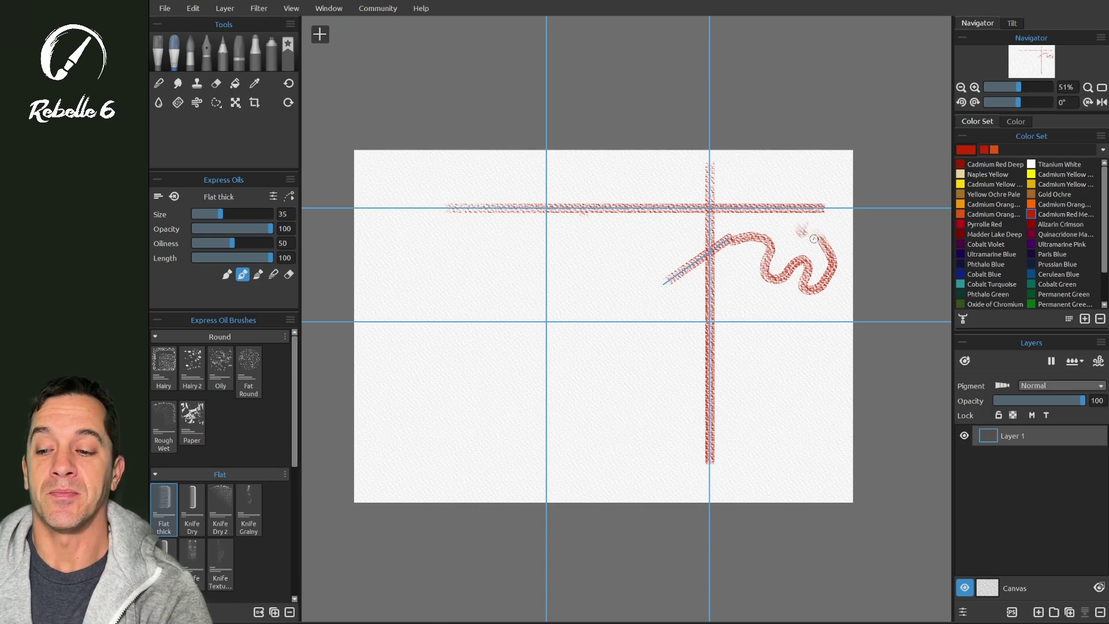
{"action": "key", "text": "ctrl+z"}
{"action": "key", "text": "ctrl+z"}
{"action": "key", "text": "ctrl+z"}
{"action": "key", "text": "ctrl+z"}
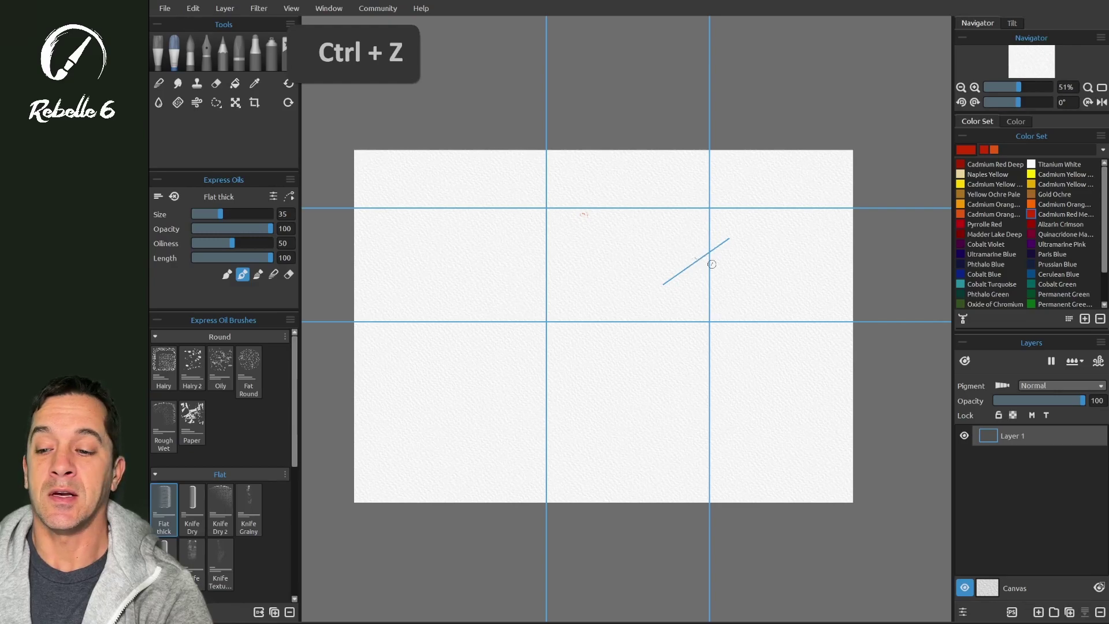
{"action": "key", "text": "ctrl"}
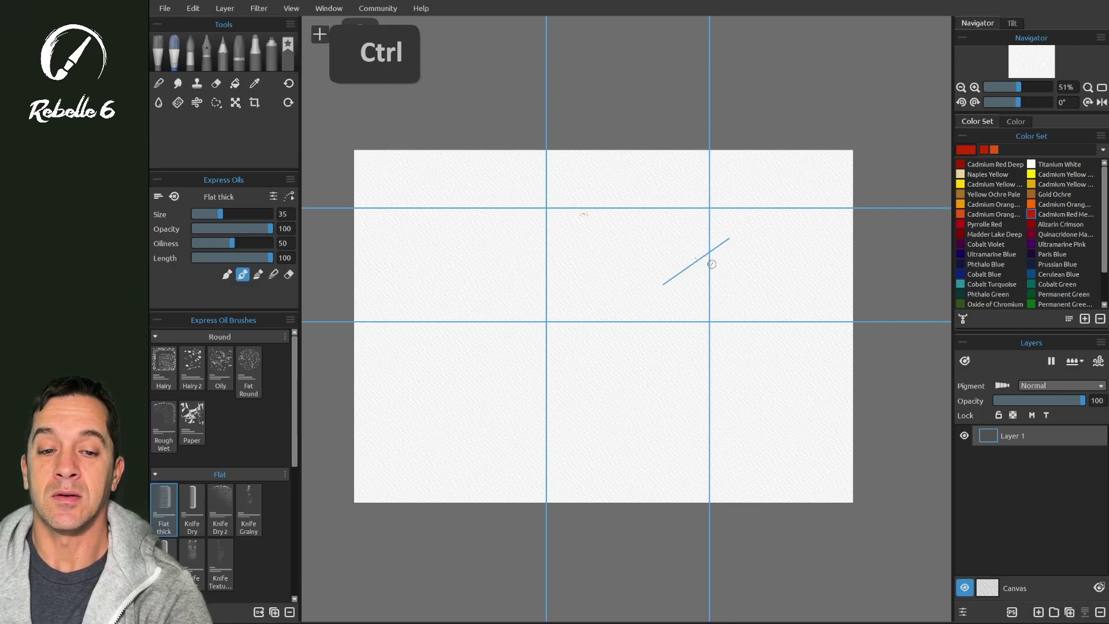
Step: Delete the diagonal guide line, the horizontal guide and the vertical guide, then exit guide editing
{"action": "left_click", "coordinate": [318, 34]}
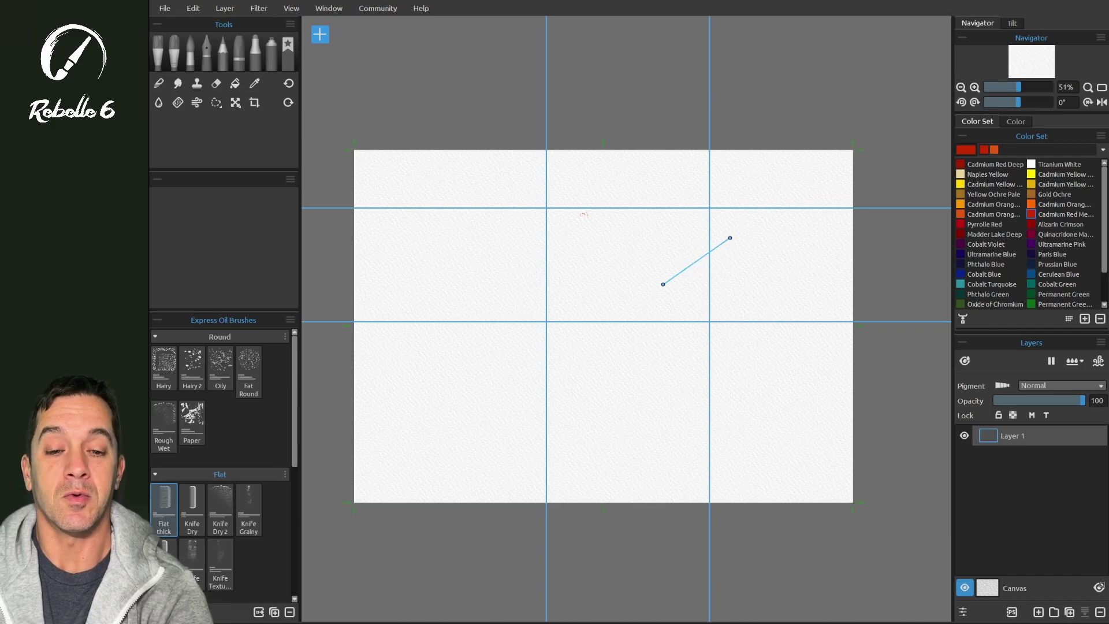
{"action": "key", "text": "Delete"}
{"action": "left_click", "coordinate": [668, 206]}
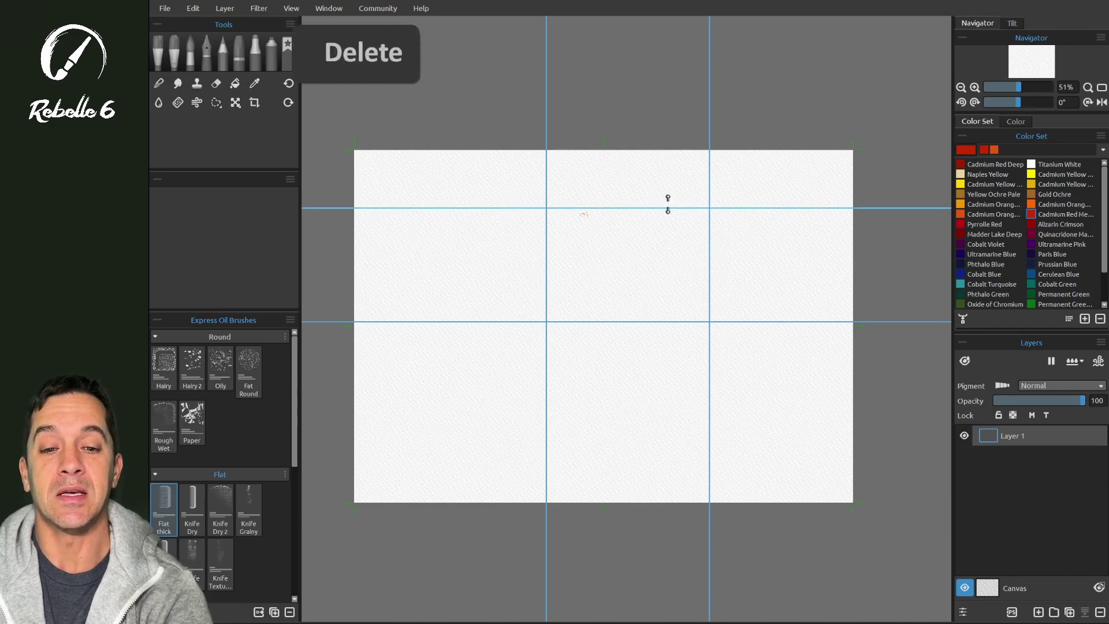
{"action": "key", "text": "Delete"}
{"action": "left_click", "coordinate": [709, 206]}
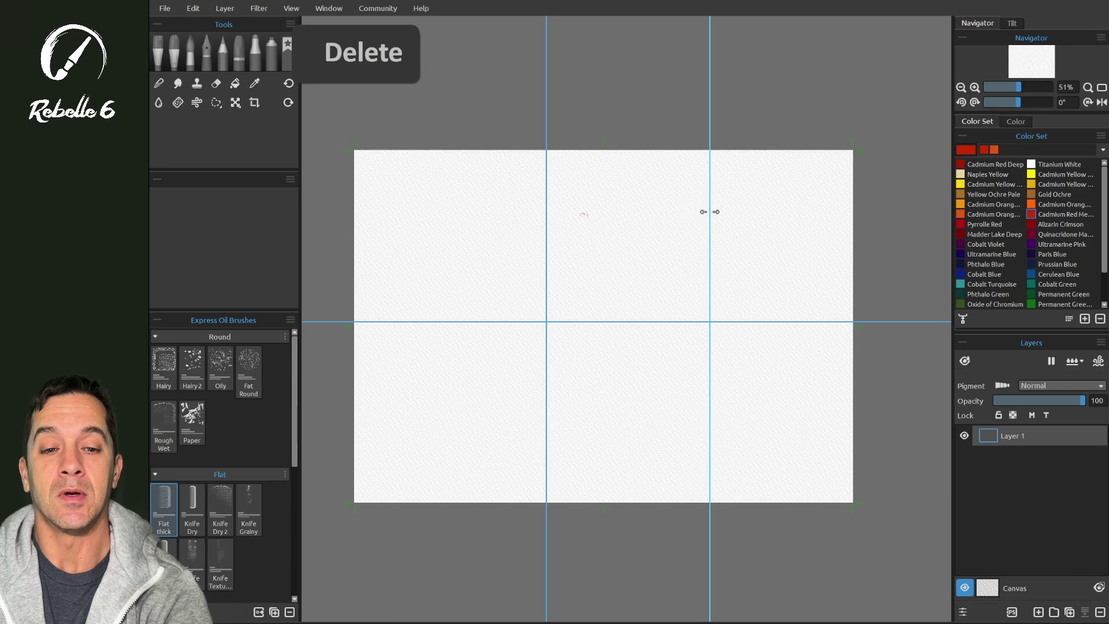
{"action": "key", "text": "Delete"}
{"action": "left_click", "coordinate": [319, 34]}
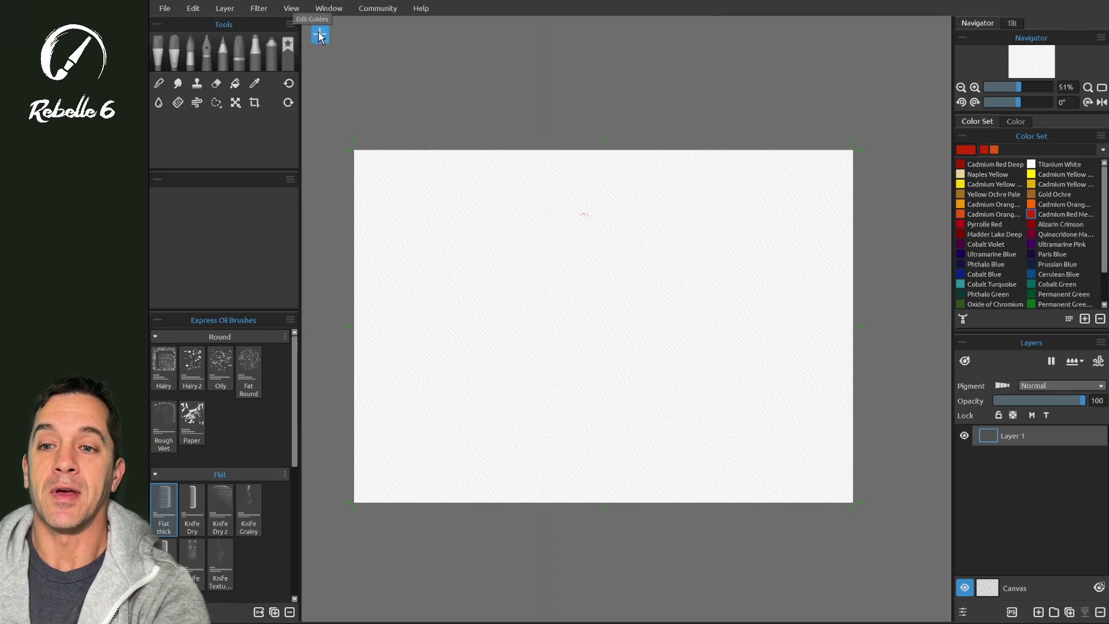
{"action": "left_click", "coordinate": [319, 36]}
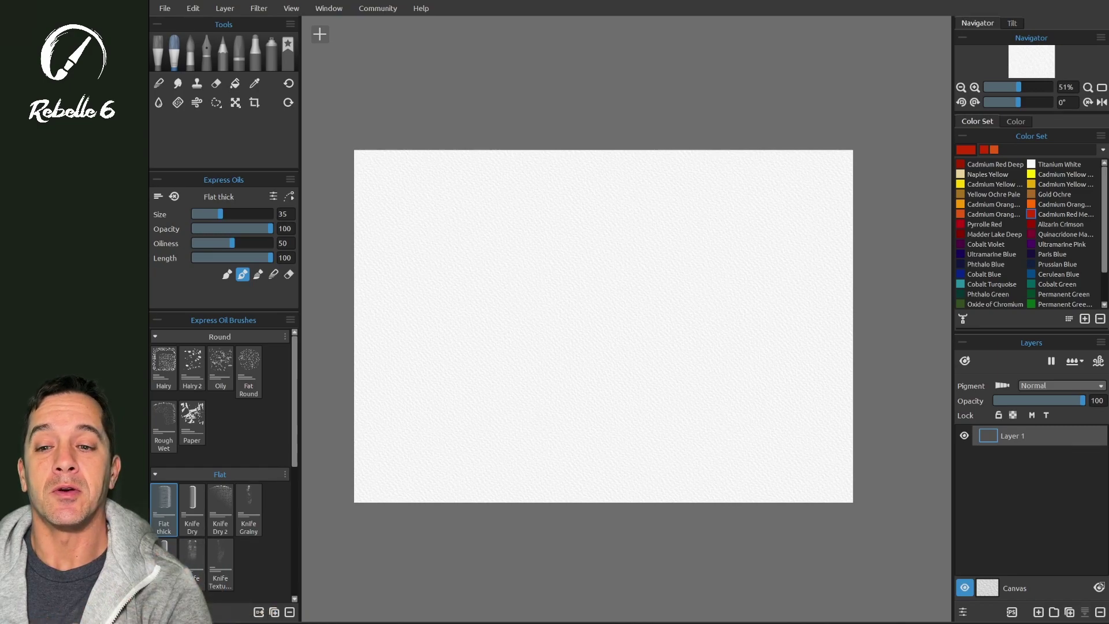
Step: Set the active guide colour to pink and the guide width to 5, then confirm Preferences
{"action": "left_click", "coordinate": [407, 59]}
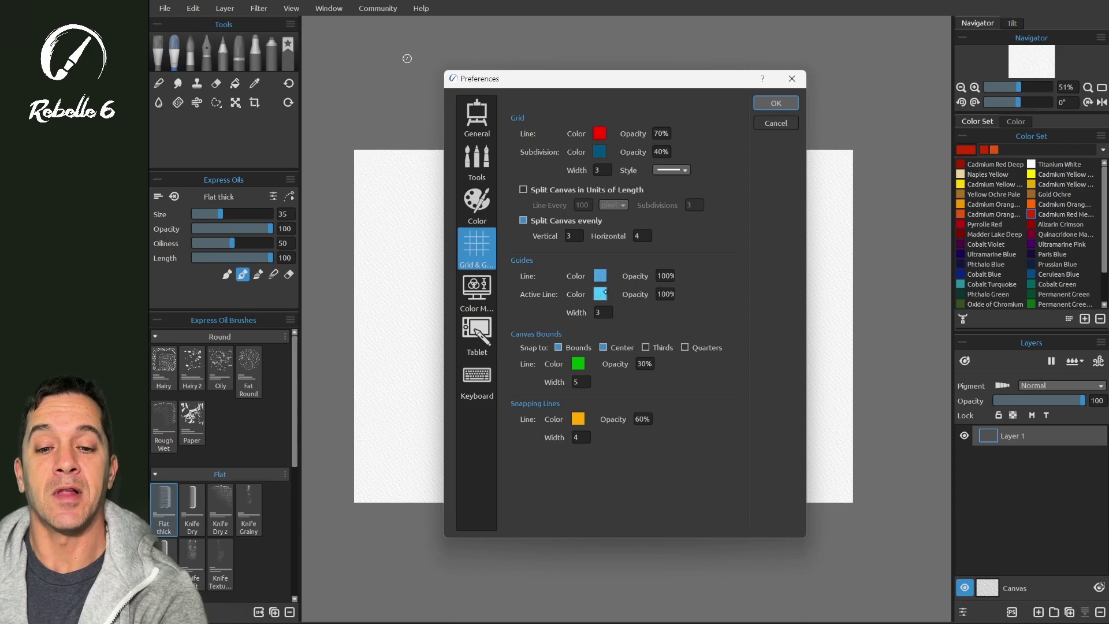
{"action": "left_click", "coordinate": [601, 294]}
{"action": "left_click_drag", "start_coordinate": [627, 234], "coordinate": [609, 231]}
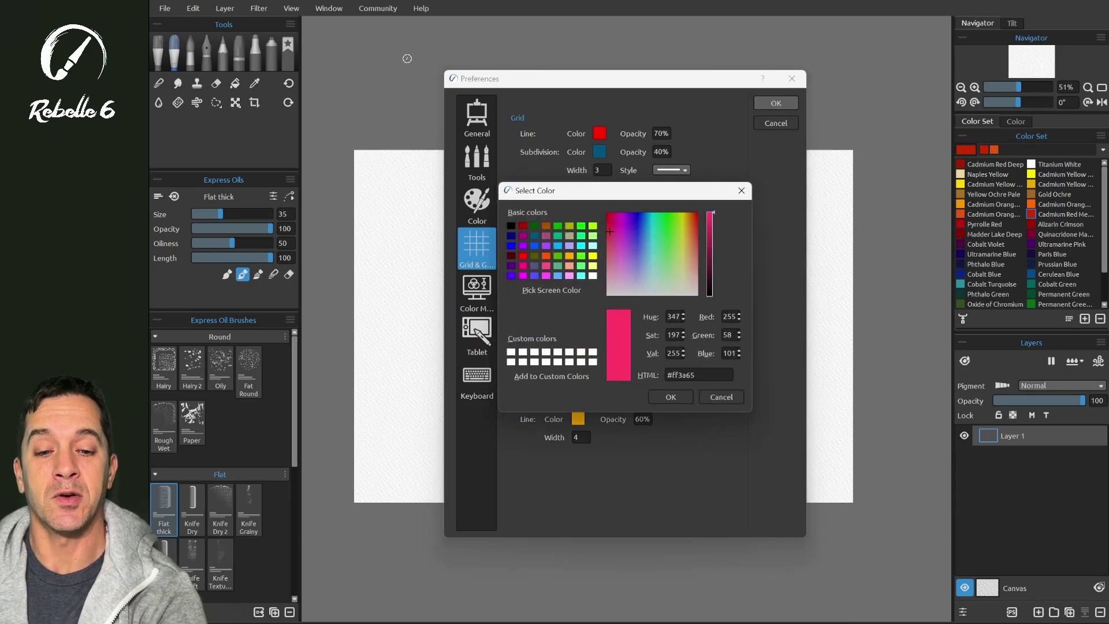
{"action": "left_click", "coordinate": [670, 396]}
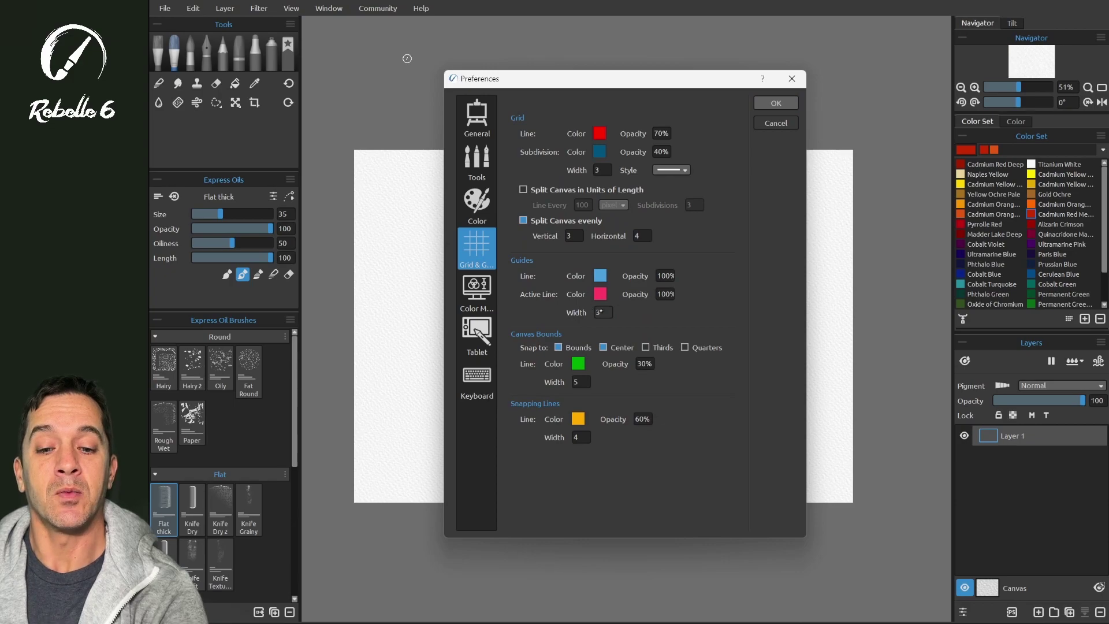
{"action": "key", "text": "BackSpace"}
{"action": "type", "text": "5"}
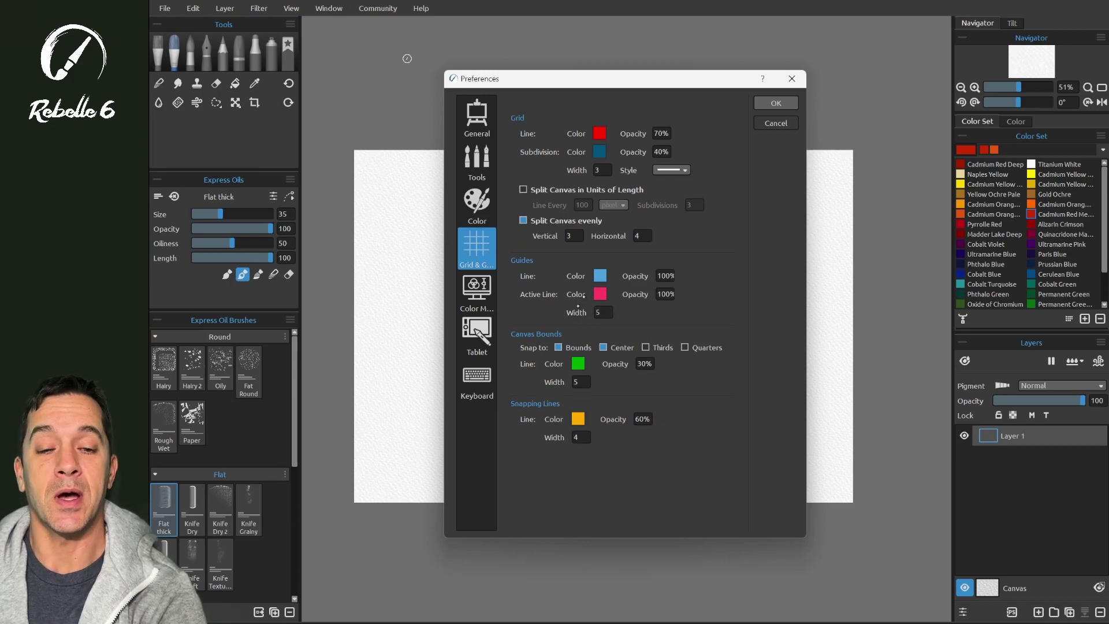
{"action": "key", "text": "Return"}
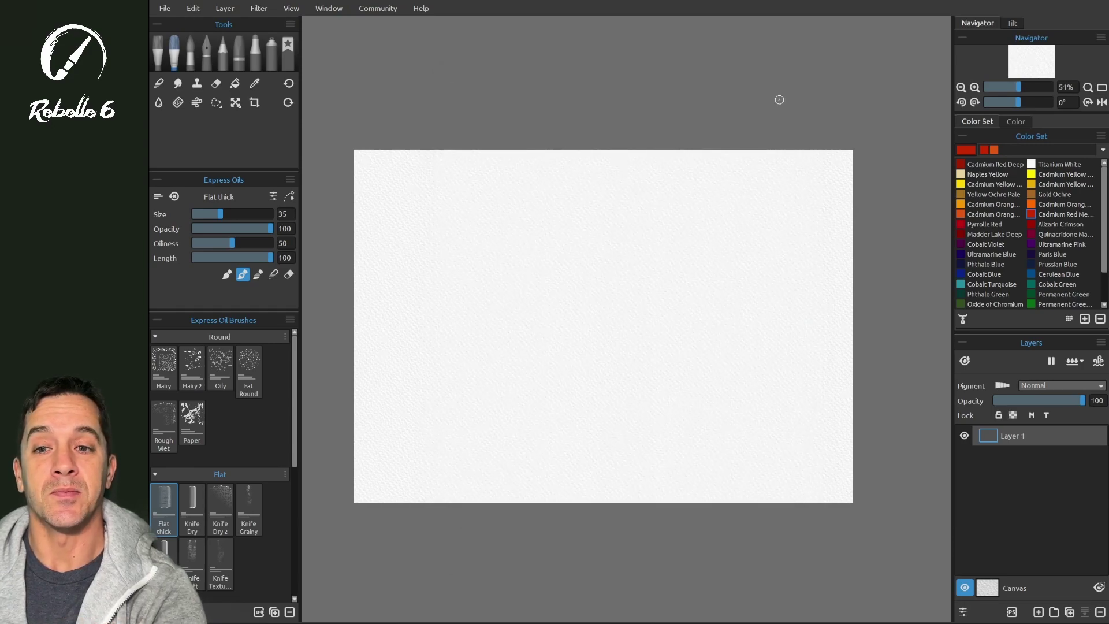
Step: Turn on View > Show > Guides
{"action": "left_click", "coordinate": [291, 8]}
{"action": "mouse_move", "coordinate": [345, 83]}
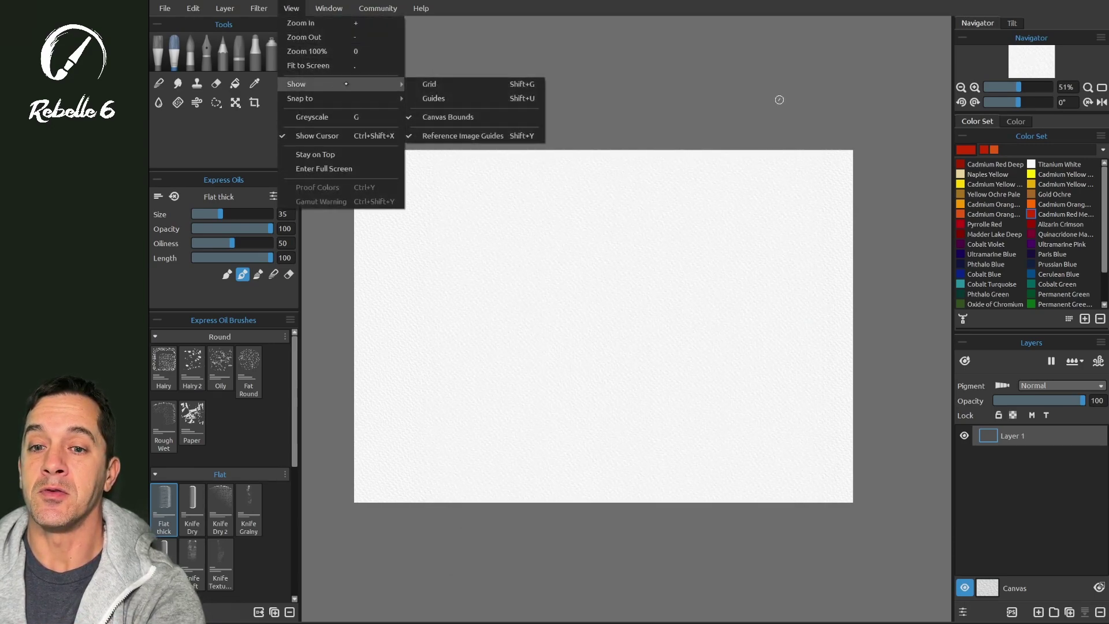
{"action": "left_click", "coordinate": [459, 100]}
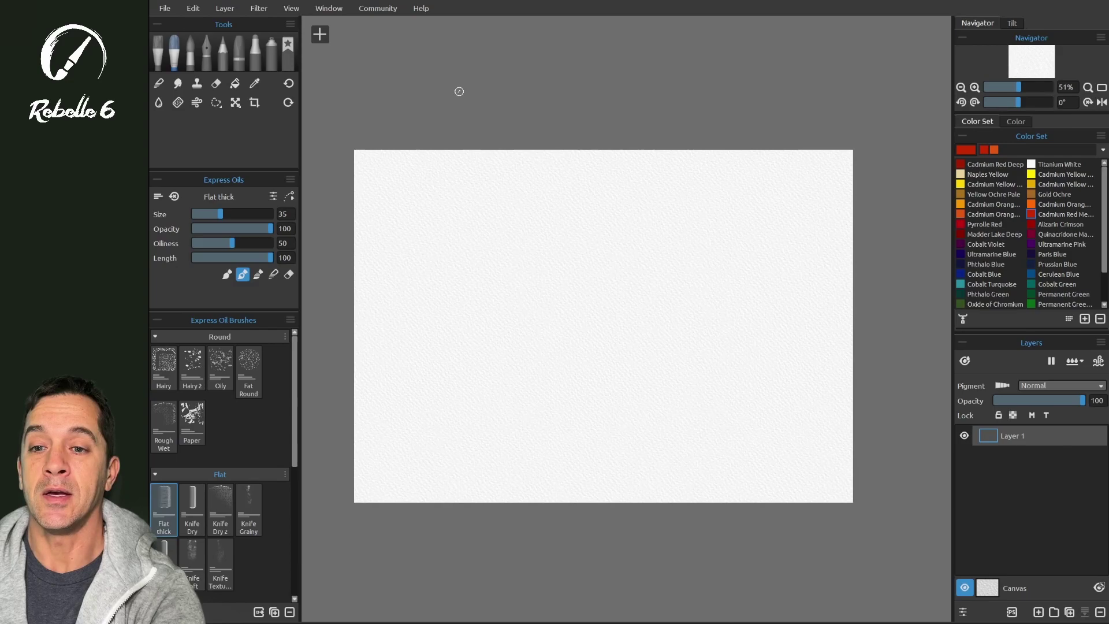
Step: Draw and reposition a test diagonal guide line, delete it, and return to the brush
{"action": "left_click", "coordinate": [317, 32]}
{"action": "key", "text": "ctrl+z"}
{"action": "left_click_drag", "start_coordinate": [478, 318], "coordinate": [620, 244]}
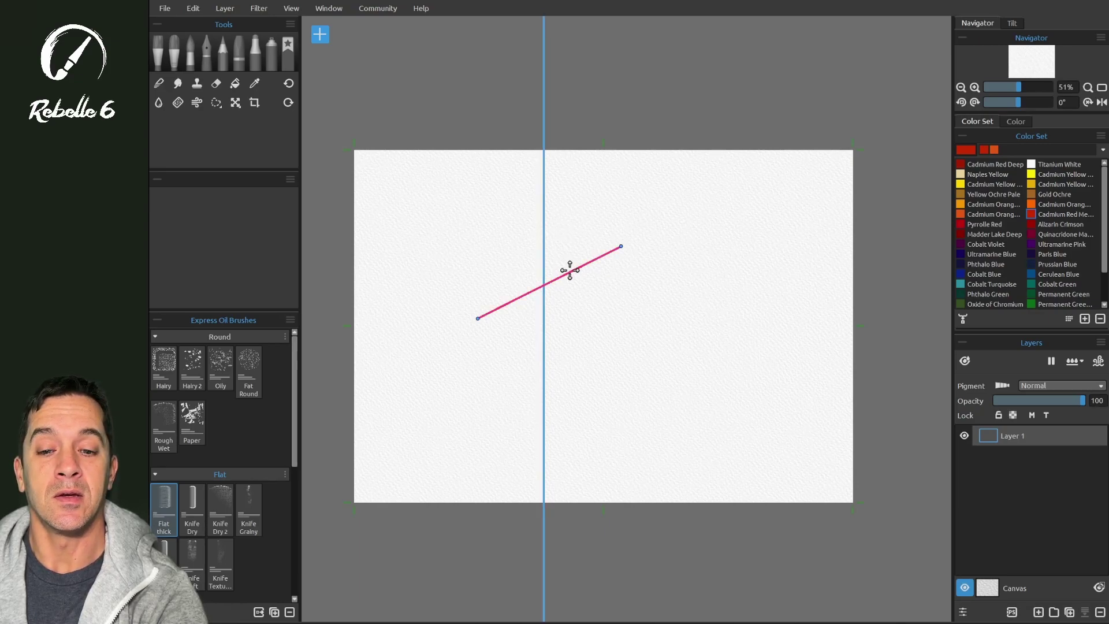
{"action": "left_click_drag", "start_coordinate": [553, 284], "coordinate": [646, 29]}
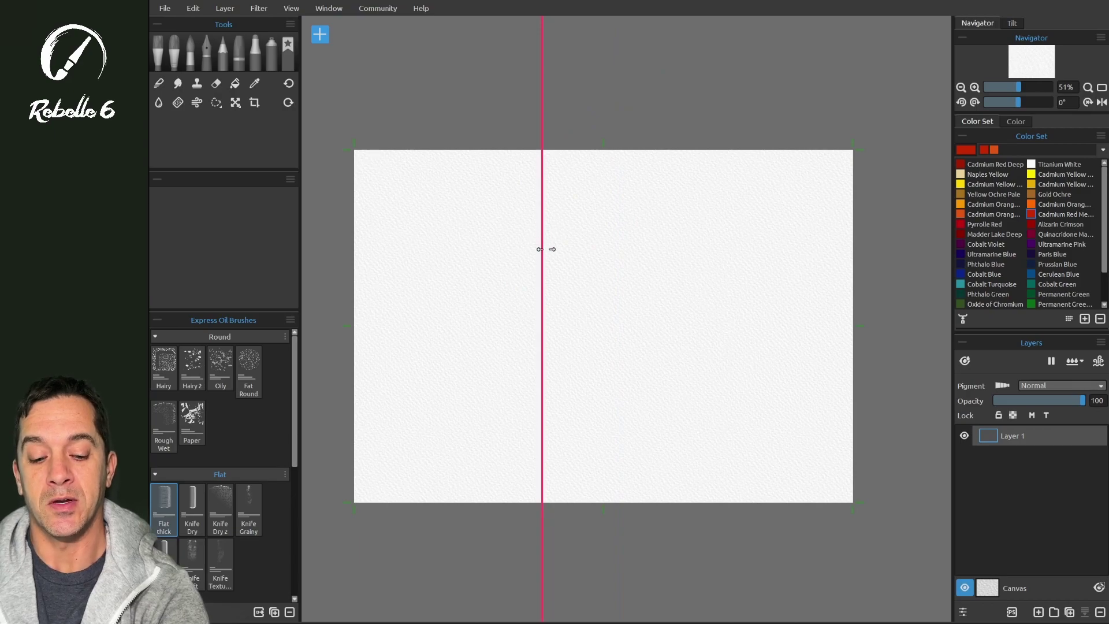
{"action": "key", "text": "Delete"}
{"action": "key", "text": "Delete"}
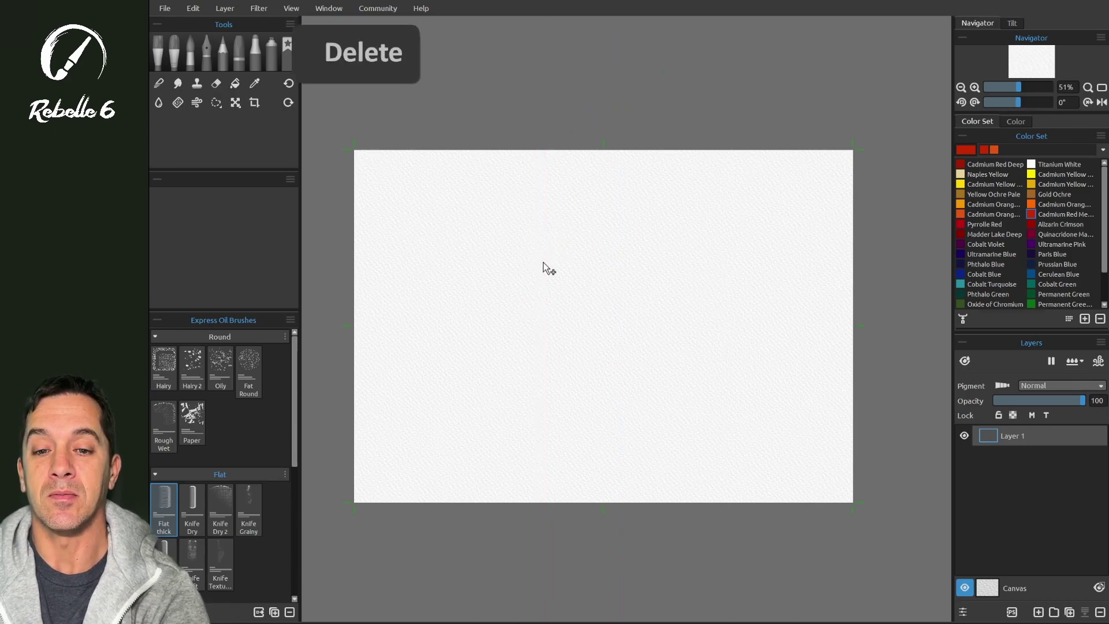
{"action": "left_click", "coordinate": [174, 52]}
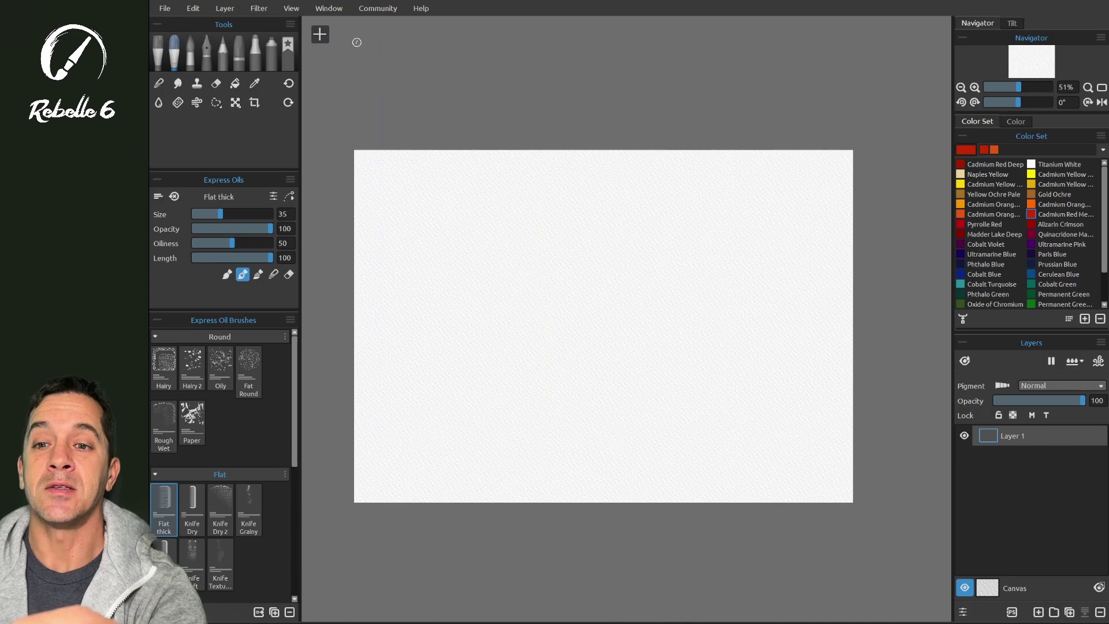
Step: Check the View > Show options, closing the menu without changes
{"action": "left_click", "coordinate": [291, 9]}
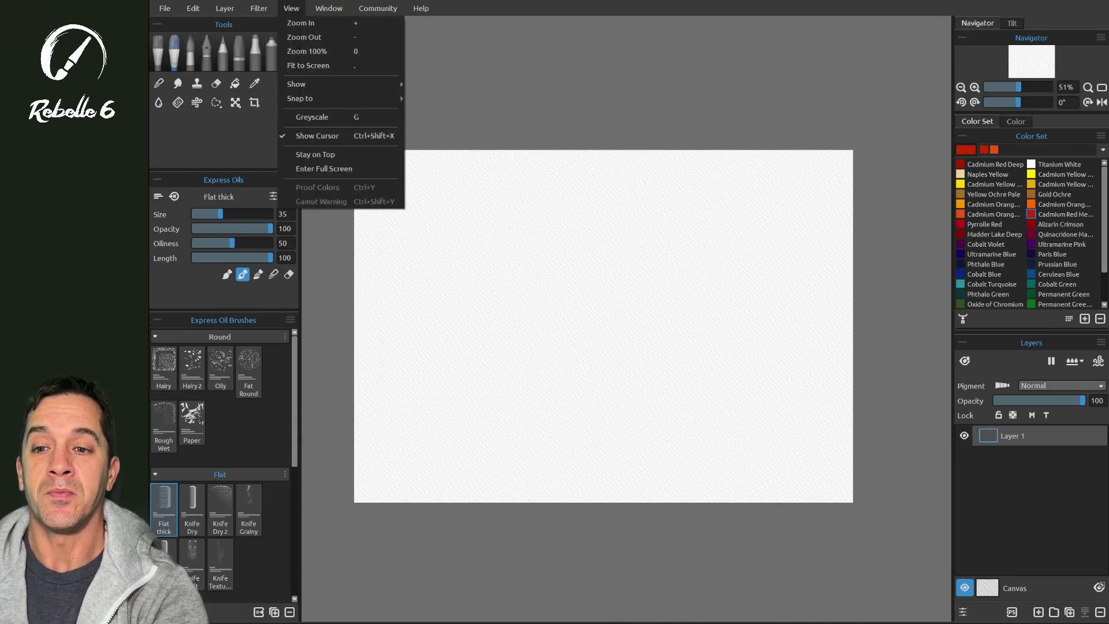
{"action": "mouse_move", "coordinate": [373, 85]}
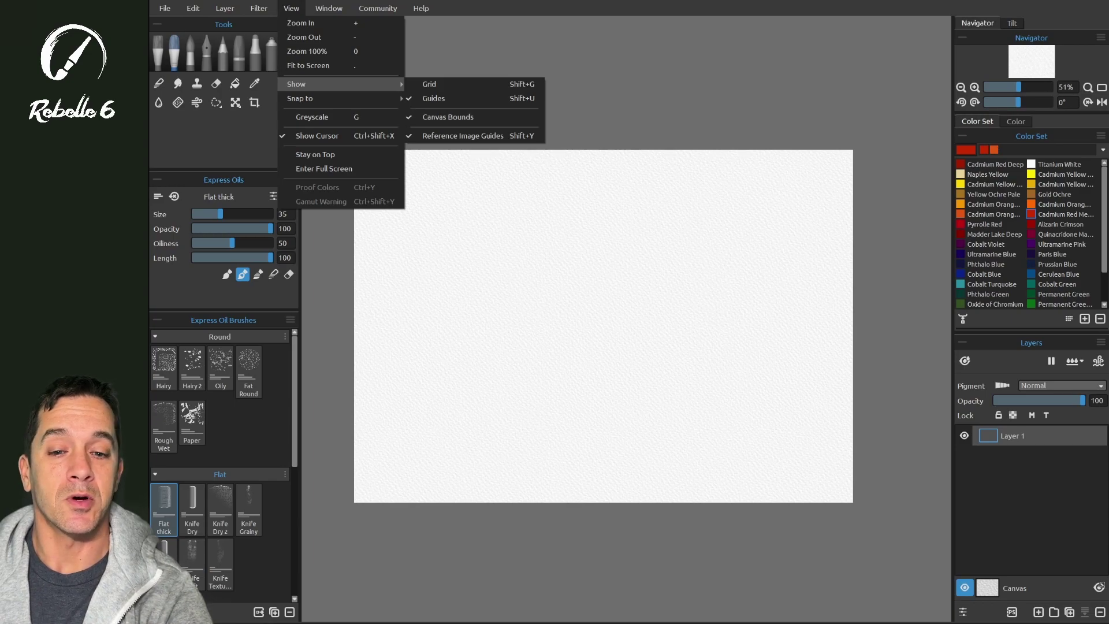
{"action": "left_click", "coordinate": [576, 347]}
Step: Paint a red circle with an X inside it near the canvas centre using Flat thick, then bring up Select Canvas
{"action": "mouse_move", "coordinate": [577, 353]}
{"action": "left_mouse_down"}
{"action": "mouse_move", "coordinate": [629, 297]}
{"action": "mouse_move", "coordinate": [557, 349]}
{"action": "left_mouse_up"}
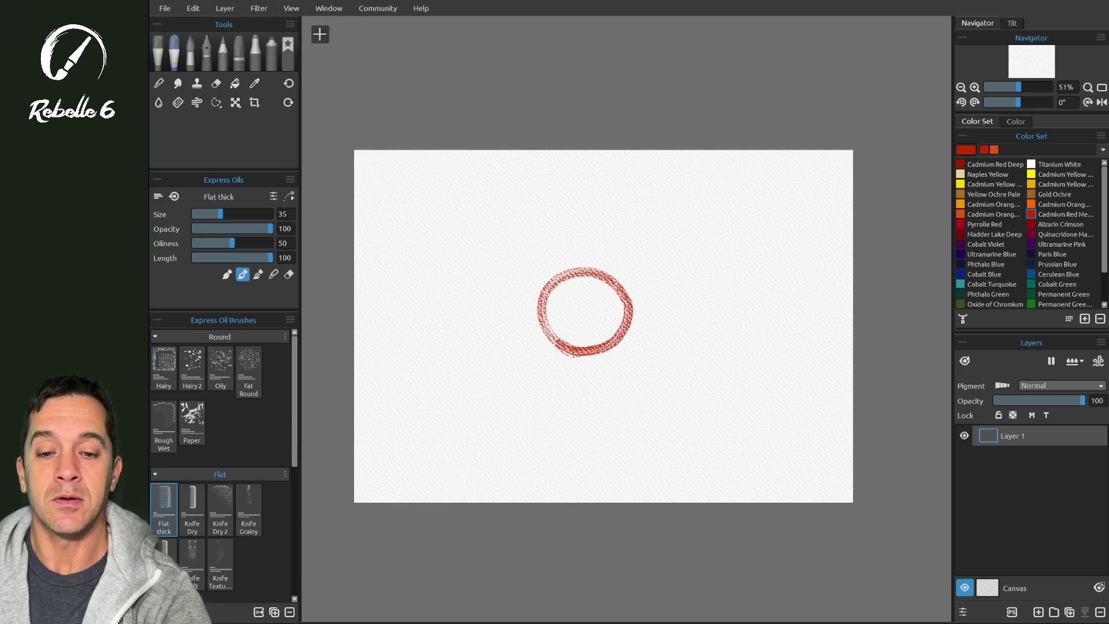
{"action": "mouse_move", "coordinate": [571, 302]}
{"action": "left_mouse_down"}
{"action": "mouse_move", "coordinate": [595, 325]}
{"action": "mouse_move", "coordinate": [569, 330]}
{"action": "left_mouse_up"}
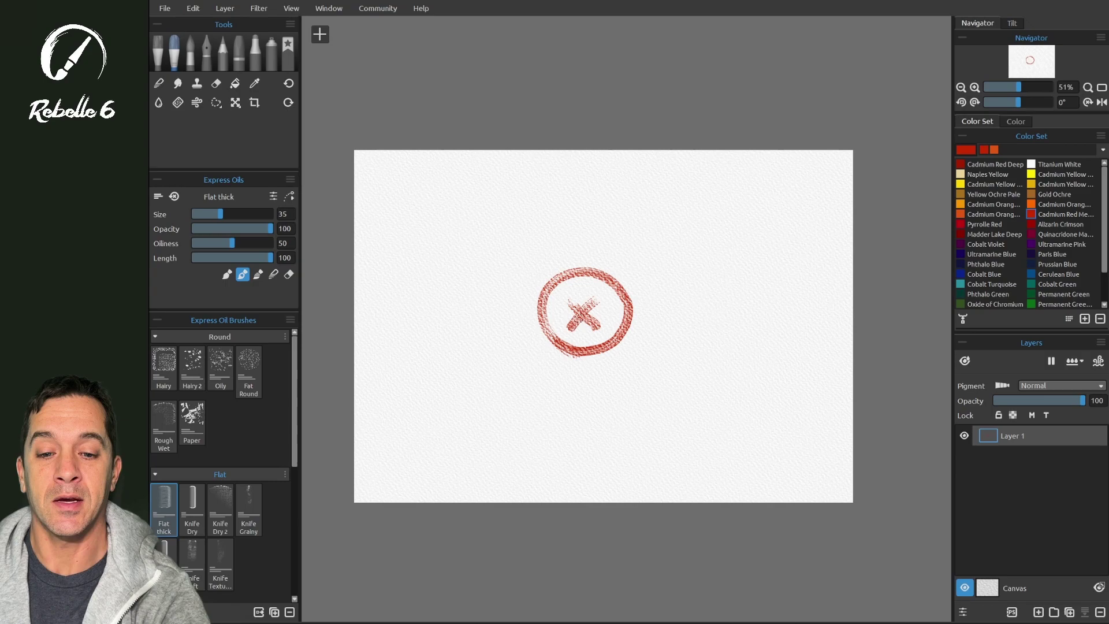
{"action": "key", "text": "ctrl+shift+z"}
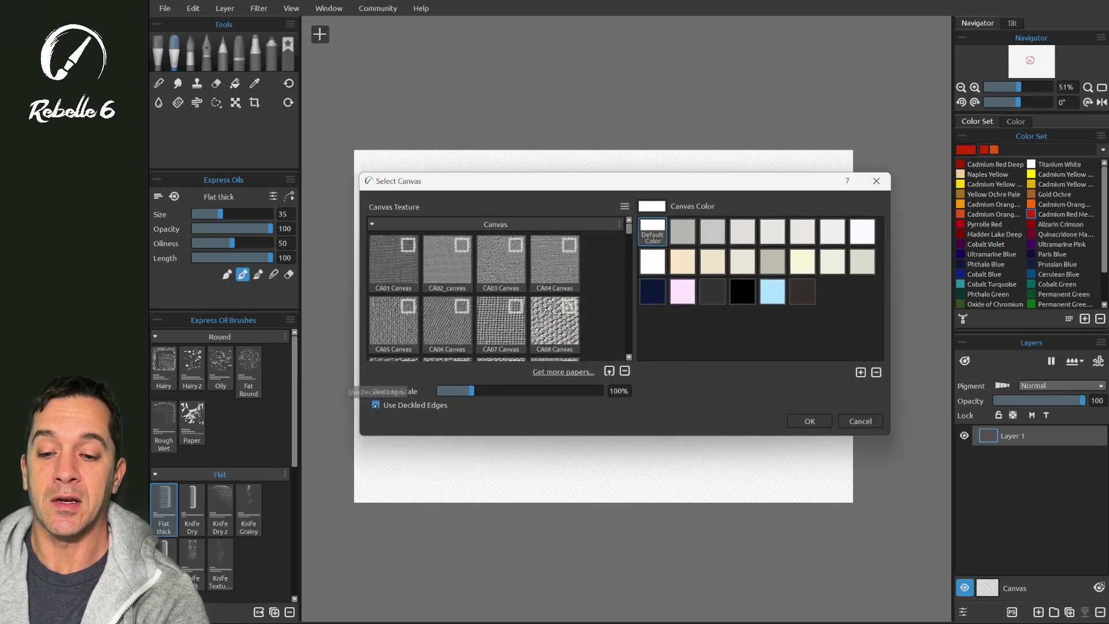
Step: Turn on Use Deckled Edges for the canvas and confirm
{"action": "left_click", "coordinate": [375, 405]}
{"action": "left_click", "coordinate": [809, 421]}
{"action": "left_click", "coordinate": [291, 8]}
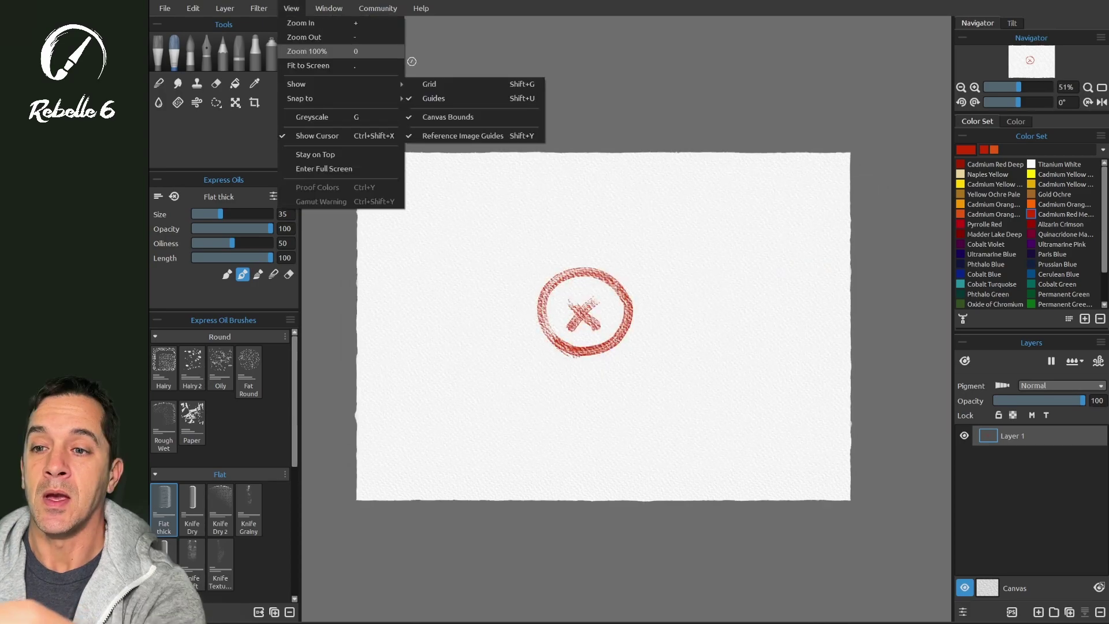
{"action": "key", "text": "Escape"}
Step: In Preferences > Grid & Guides, make the Canvas Bounds line dark red at 100% opacity
{"action": "key", "text": "alt+e"}
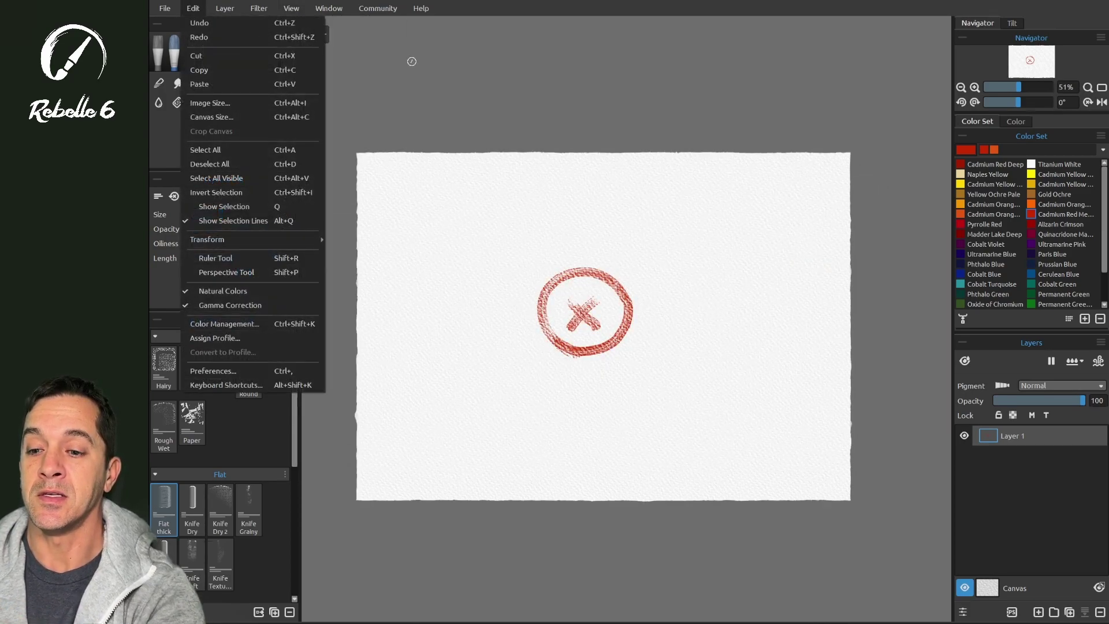
{"action": "key", "text": "Up"}
{"action": "key", "text": "Up"}
{"action": "key", "text": "Return"}
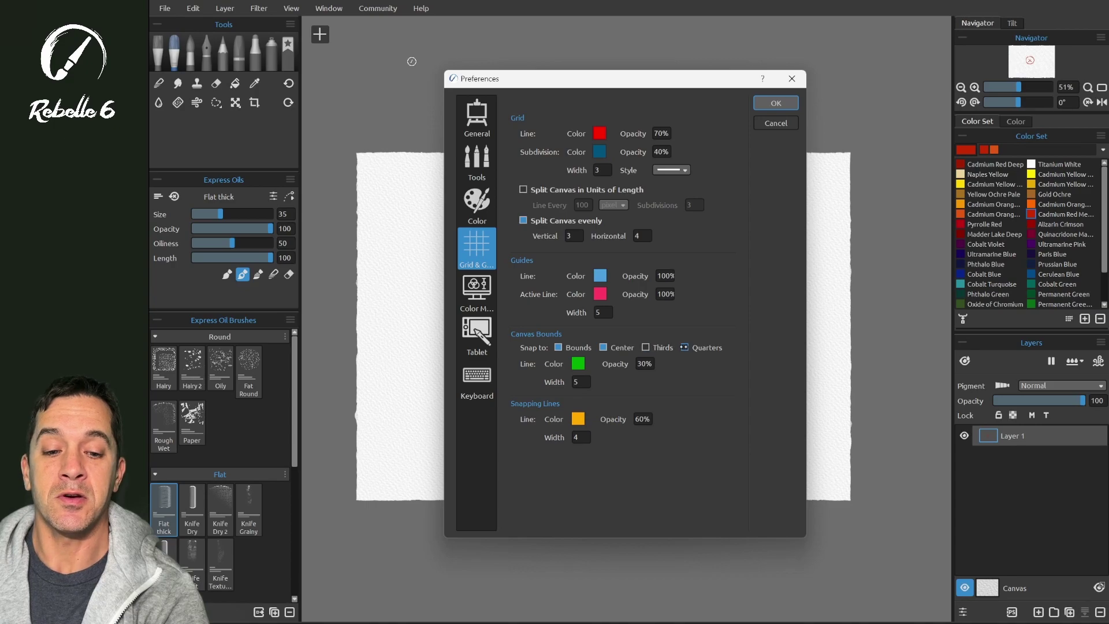
{"action": "left_click", "coordinate": [577, 363]}
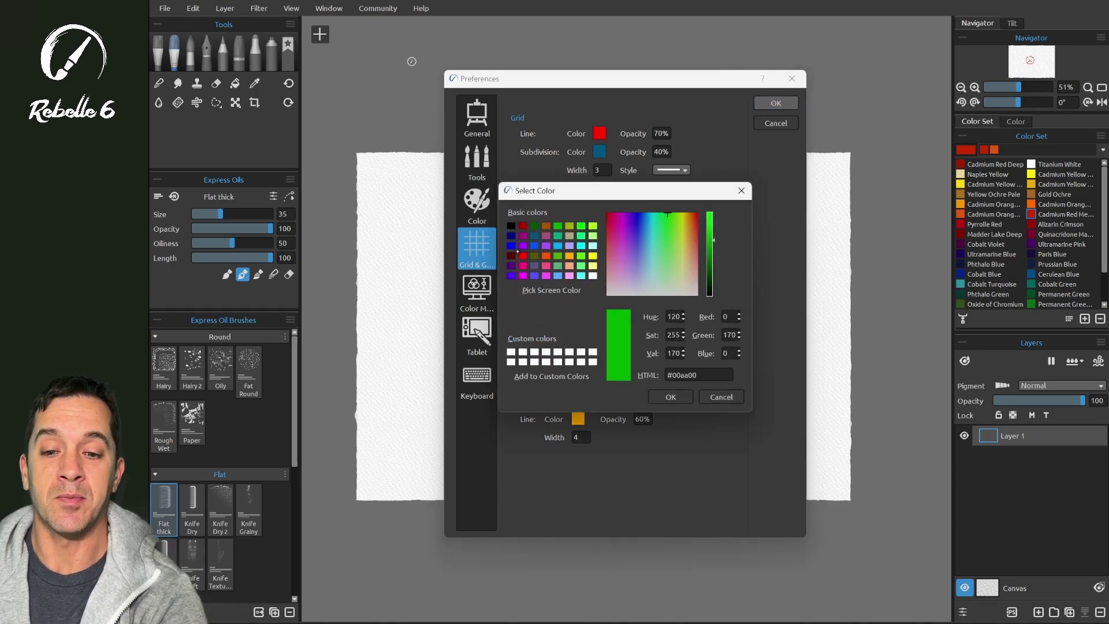
{"action": "left_click", "coordinate": [522, 226]}
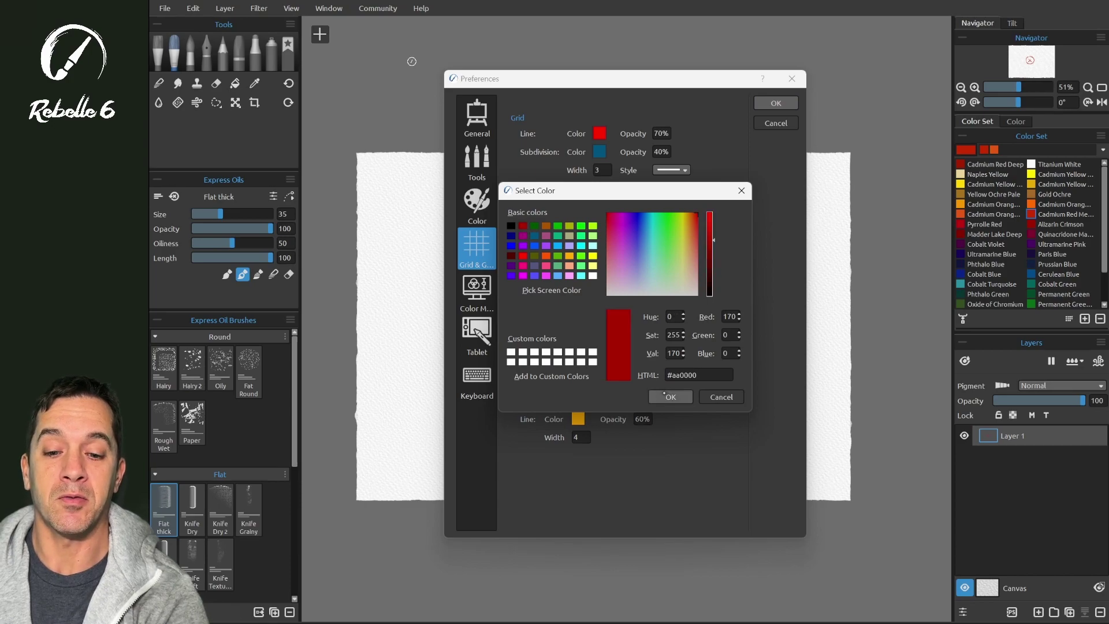
{"action": "left_click", "coordinate": [684, 396]}
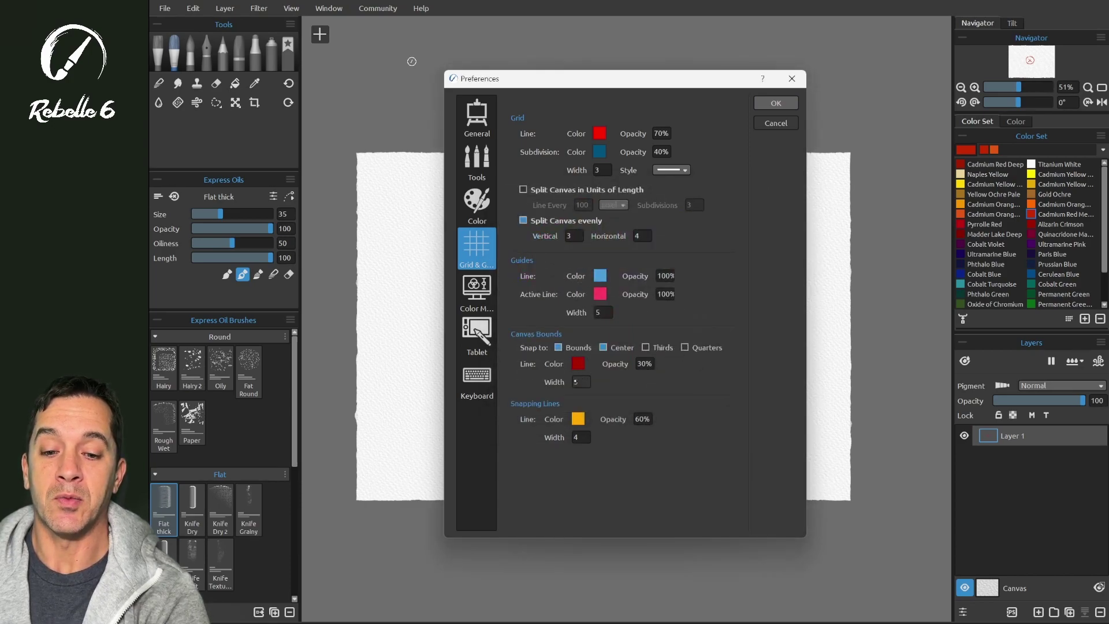
{"action": "left_click_drag", "start_coordinate": [644, 363], "coordinate": [674, 362]}
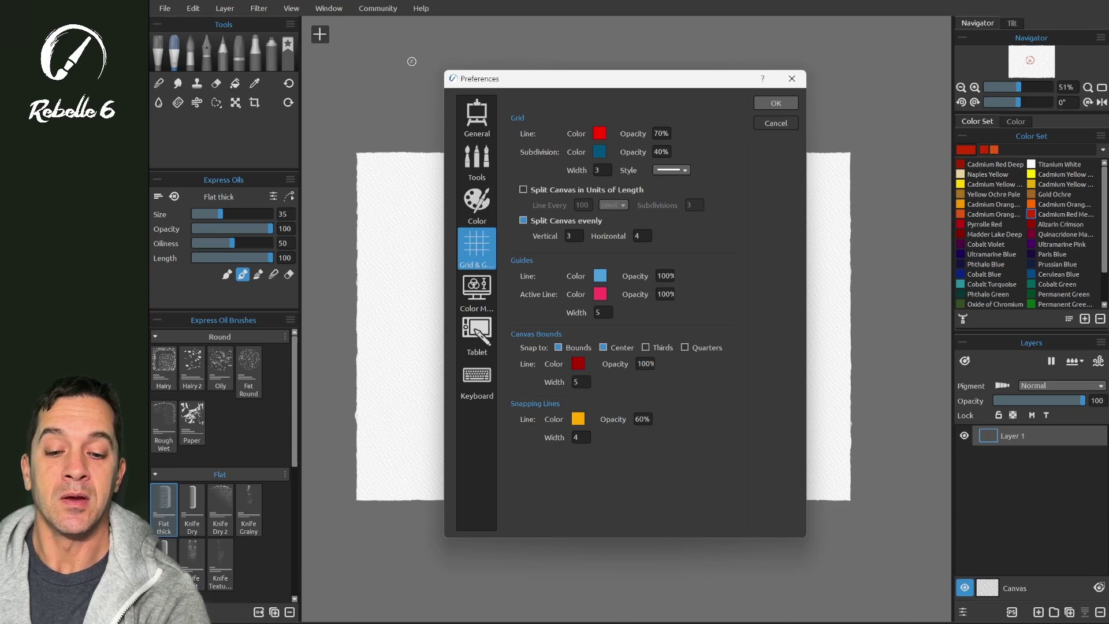
{"action": "left_click", "coordinate": [775, 103]}
Step: Enable View > Snap to > Canvas Bounds
{"action": "left_click", "coordinate": [291, 8]}
{"action": "mouse_move", "coordinate": [335, 98]}
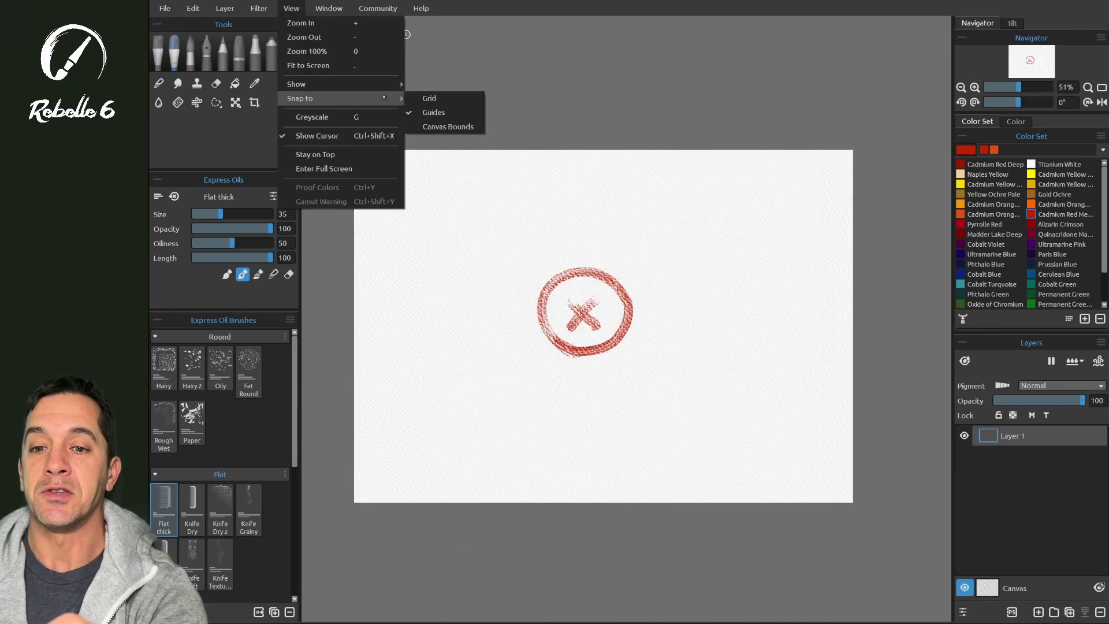
{"action": "left_click", "coordinate": [470, 126]}
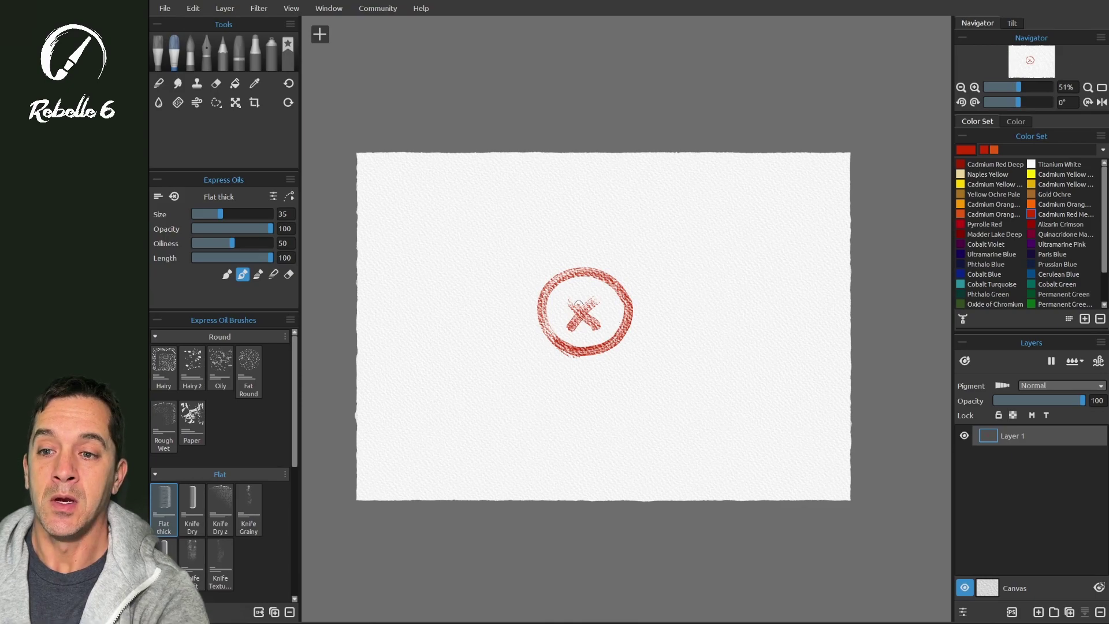
Step: With the Transform tool, snap the red circled X into the top-left corner at X 0, Y 0
{"action": "left_click", "coordinate": [235, 102]}
{"action": "mouse_move", "coordinate": [593, 327]}
{"action": "left_mouse_down"}
{"action": "mouse_move", "coordinate": [582, 318]}
{"action": "mouse_move", "coordinate": [619, 340]}
{"action": "mouse_move", "coordinate": [399, 199]}
{"action": "mouse_move", "coordinate": [430, 217]}
{"action": "left_mouse_up"}
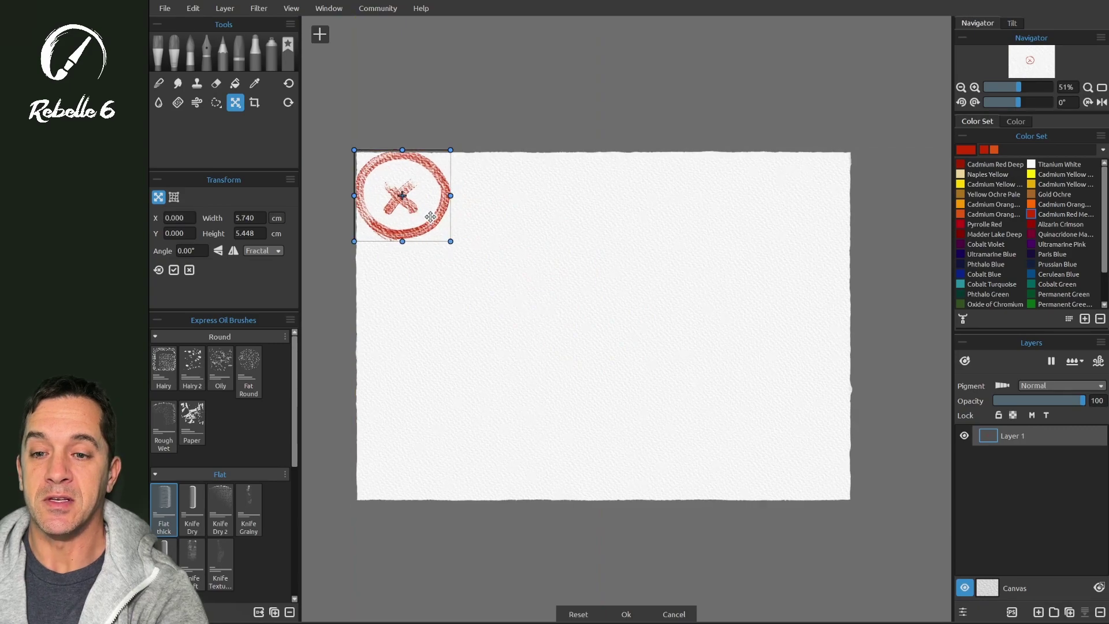
{"action": "left_click", "coordinate": [626, 614]}
{"action": "scroll", "coordinate": [609, 582], "scroll_direction": "up", "scroll_amount": 3}
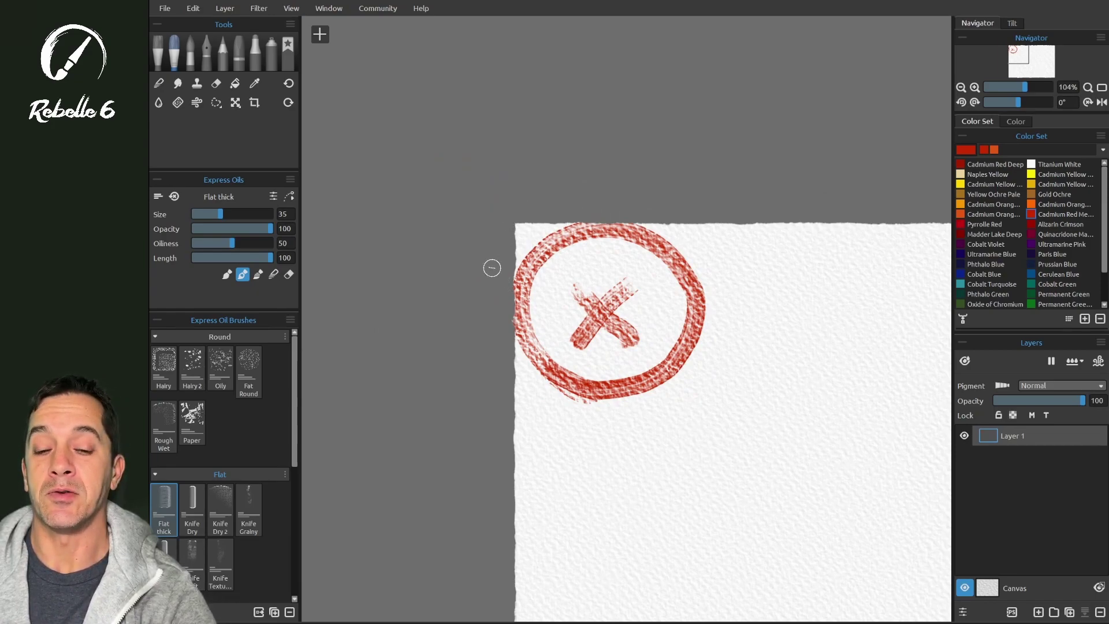
{"action": "scroll", "coordinate": [491, 267], "scroll_direction": "down", "scroll_amount": 3}
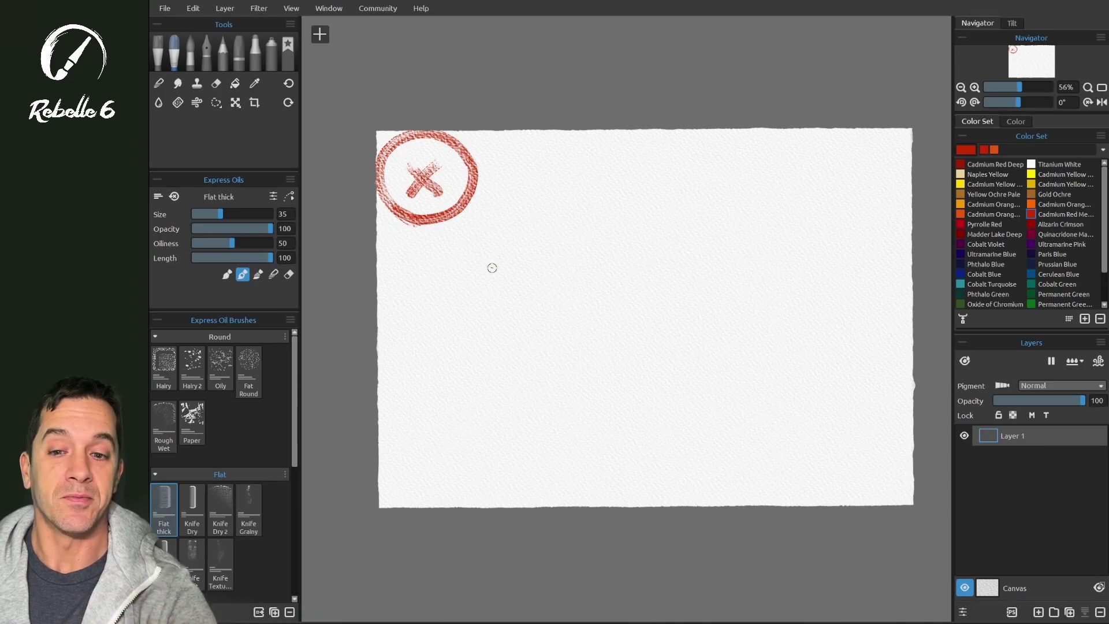
{"action": "key", "text": "alt+e"}
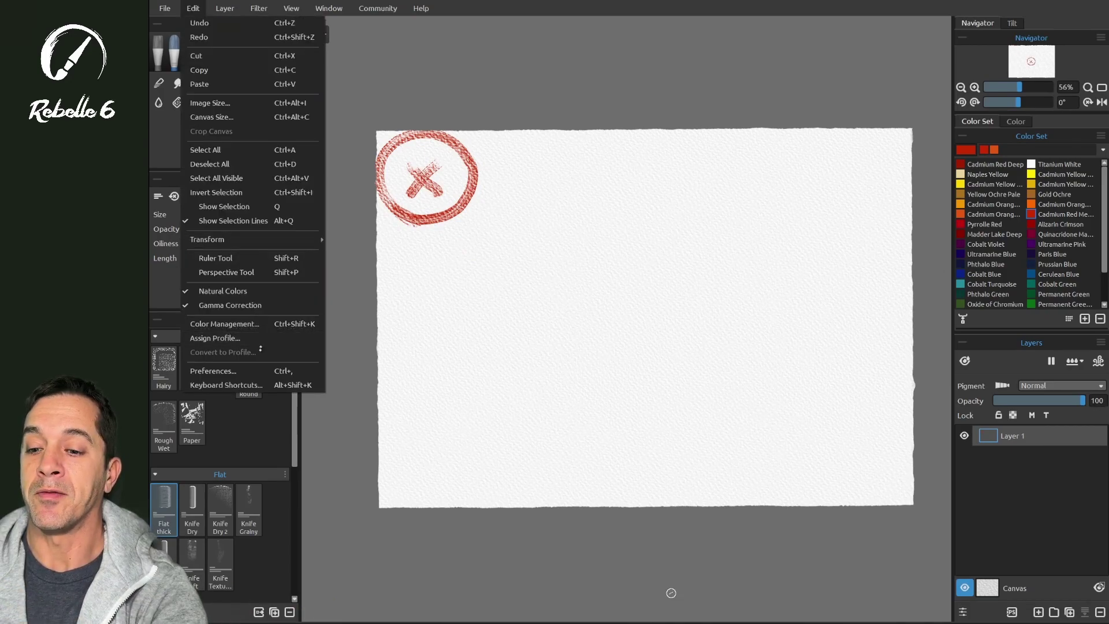
{"action": "left_click", "coordinate": [213, 371]}
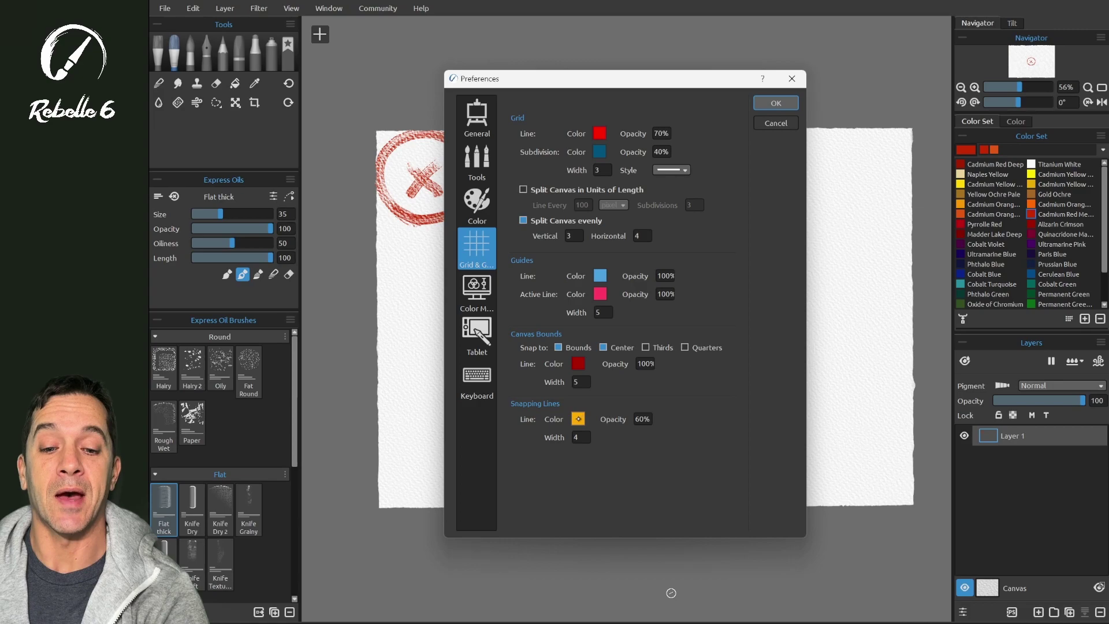
{"action": "left_click", "coordinate": [776, 103]}
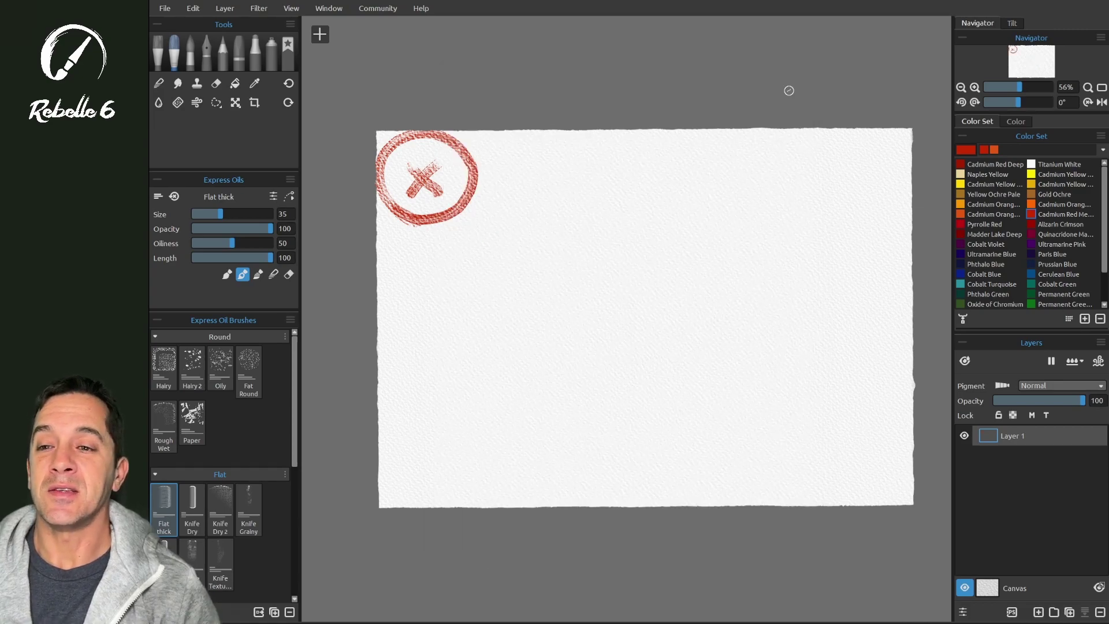